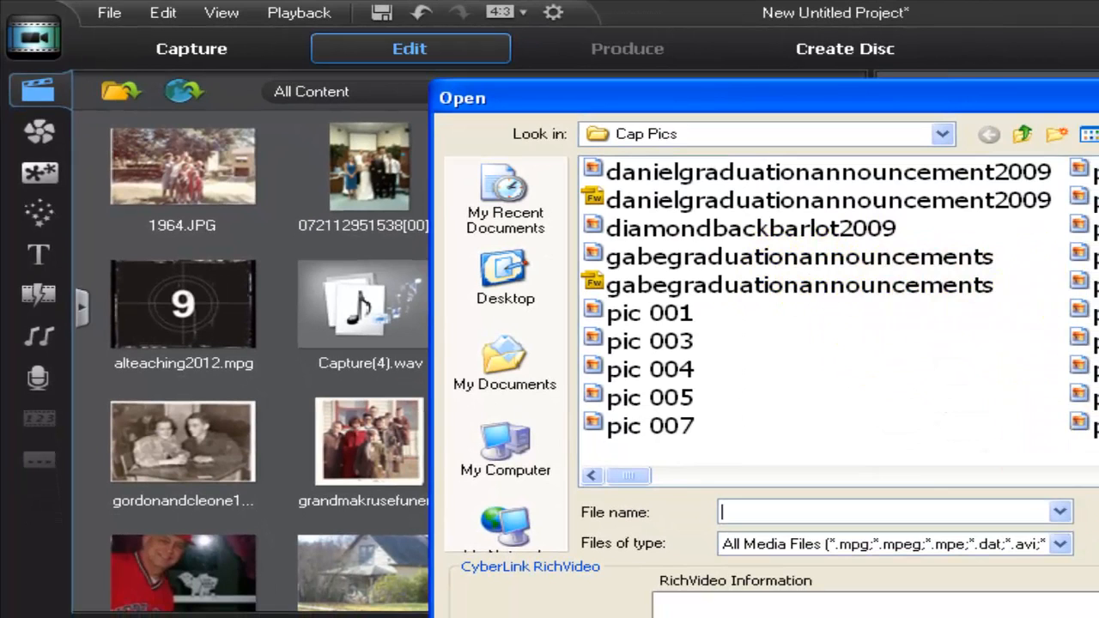
Insert nuvsou20091.jpg at the start of video track 1, ahead of the photo of the seated couple.
click(1098, 543)
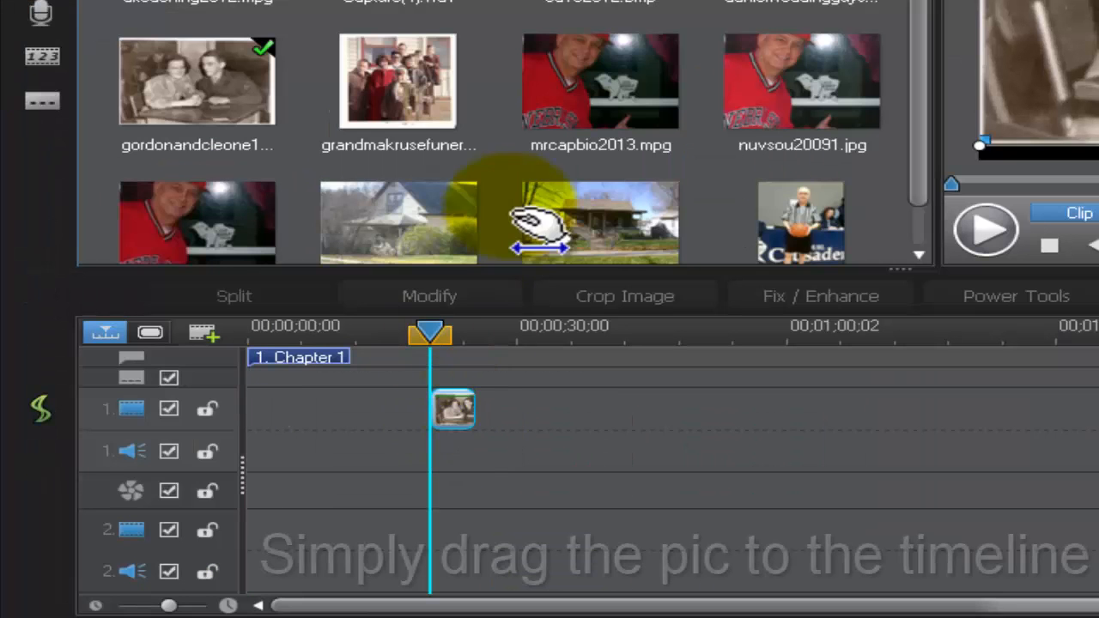
drag(781, 103, 246, 404)
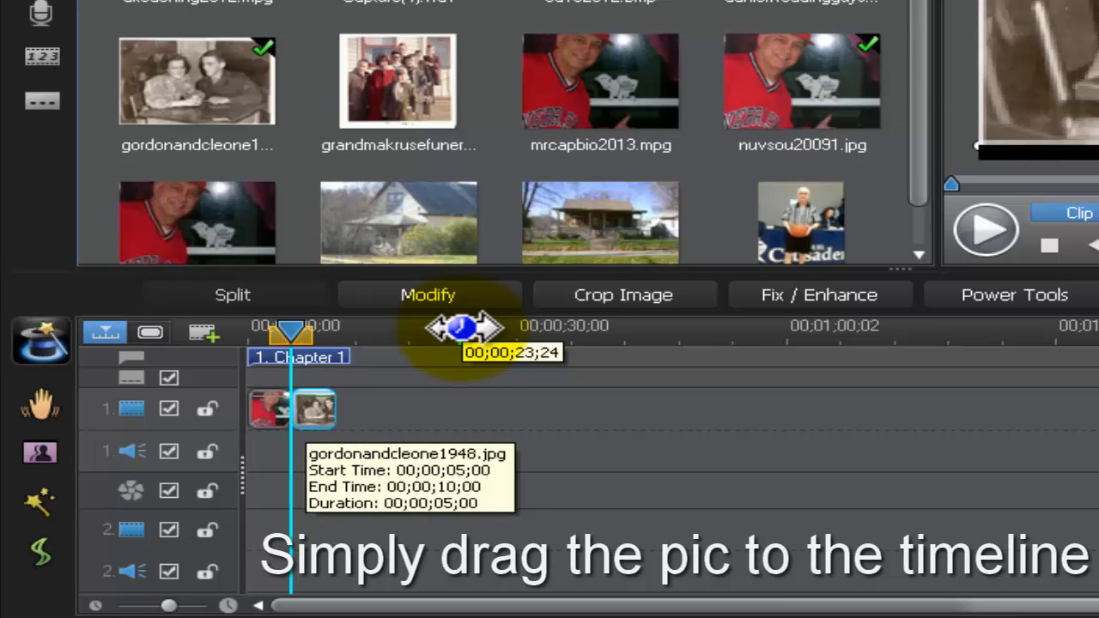
drag(459, 326, 1073, 324)
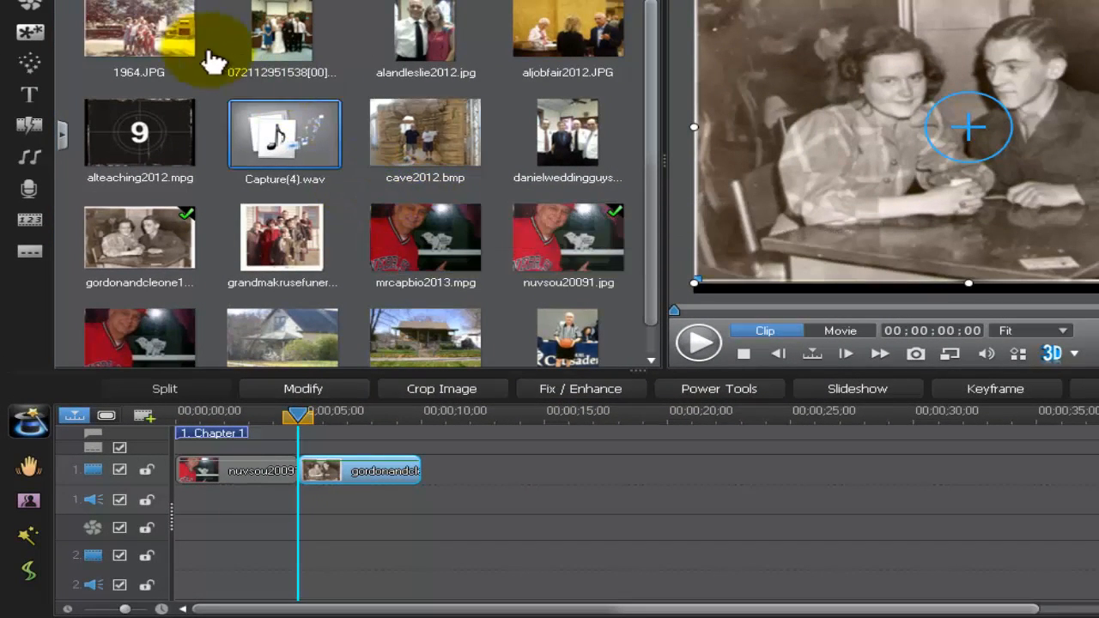
Append 1964.JPG, the photo of the couple in formal wear and cave2012.bmp, in that order, to video track 1.
drag(480, 440, 425, 468)
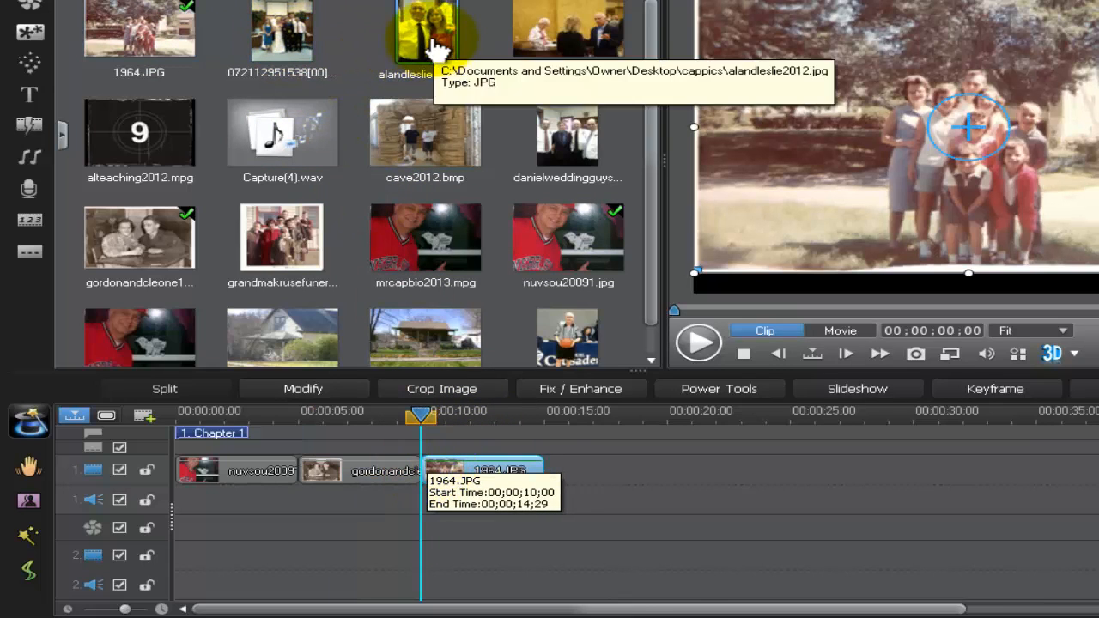
drag(434, 48, 547, 473)
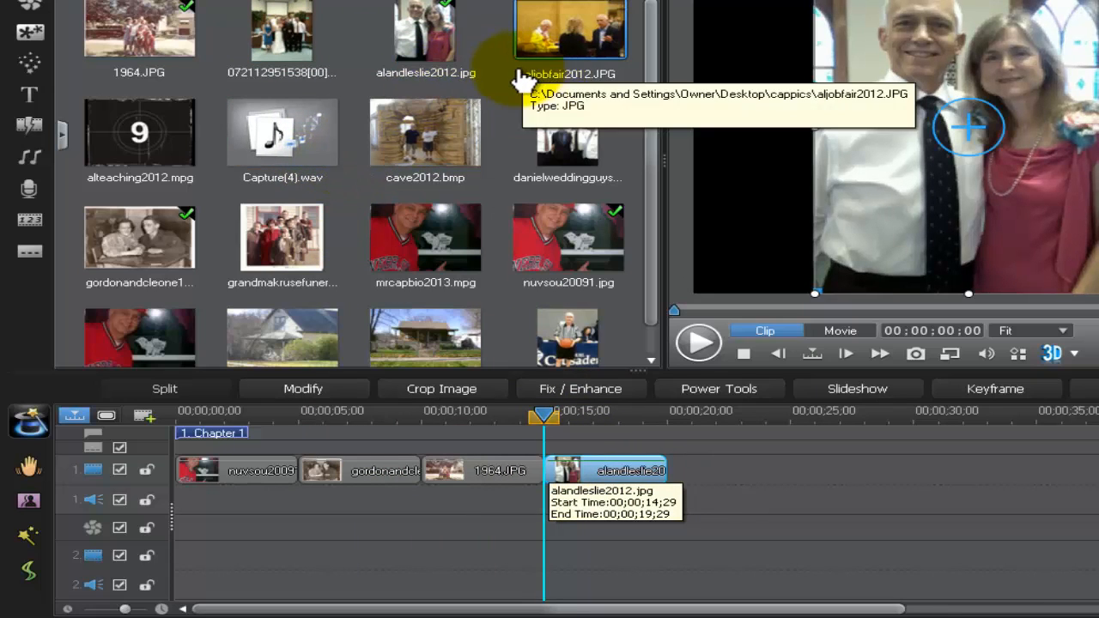
drag(652, 102, 650, 158)
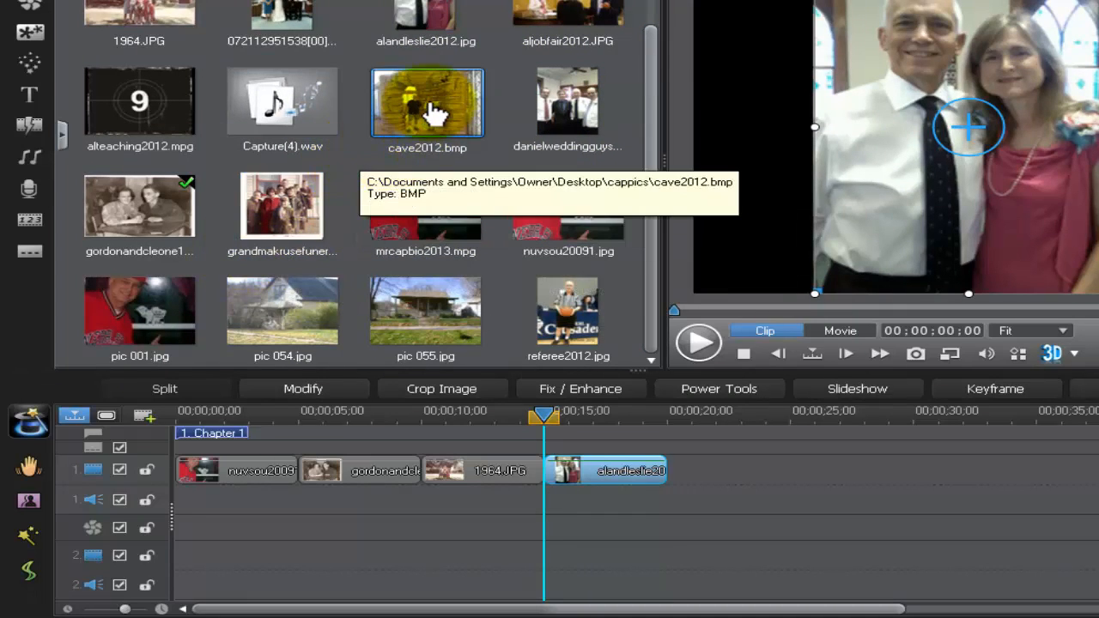
drag(436, 111, 678, 474)
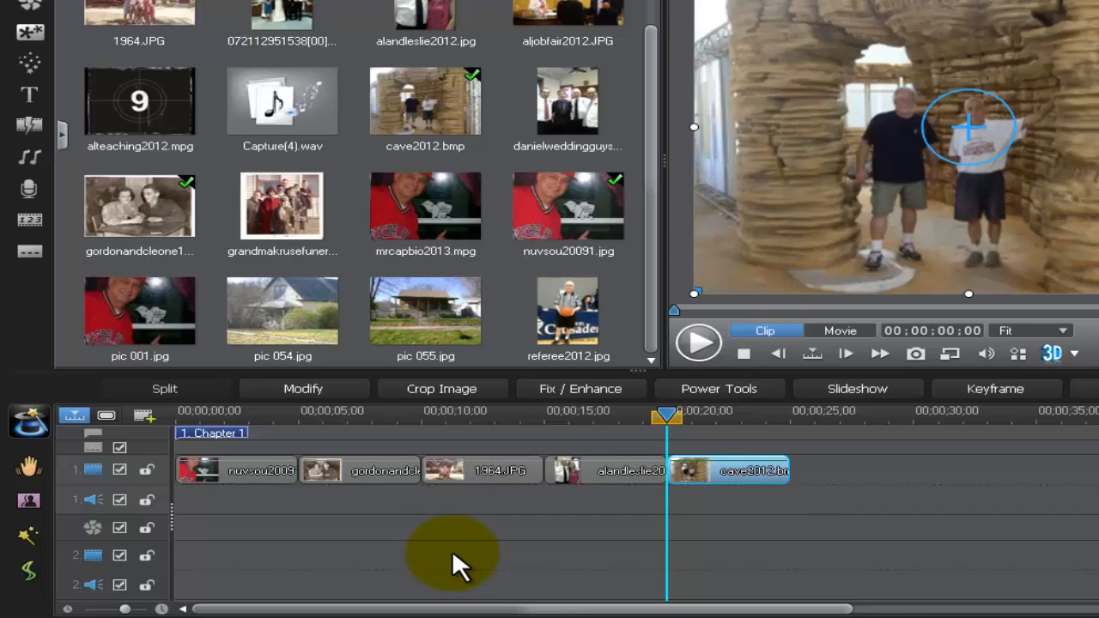
click(447, 548)
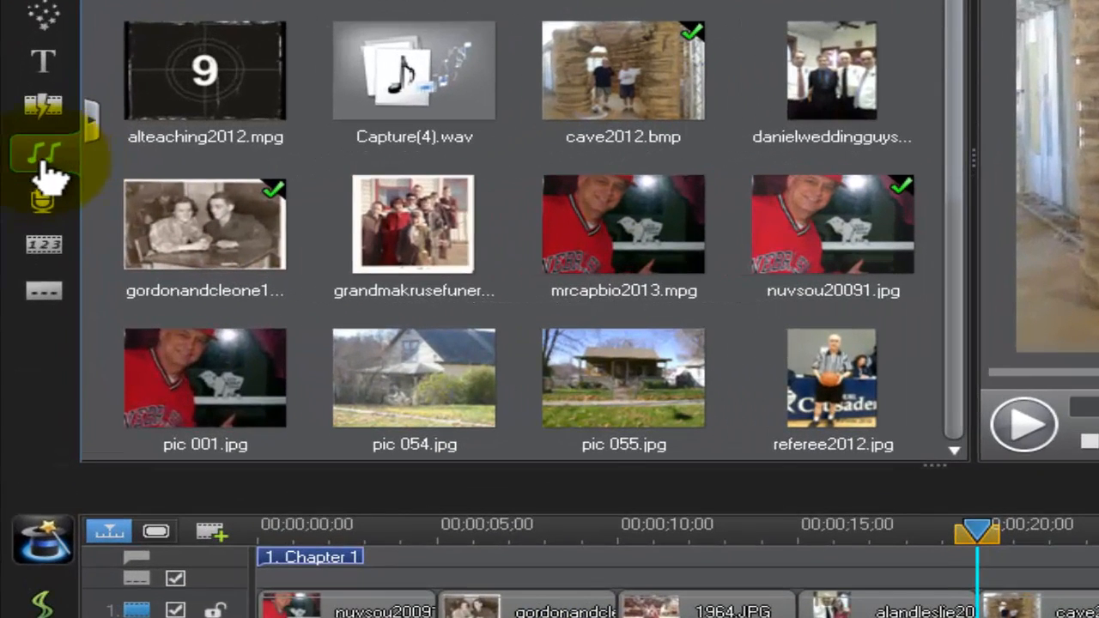
Apply the 2D Fade transition between all clips on the video track as a Cross Transition.
click(43, 110)
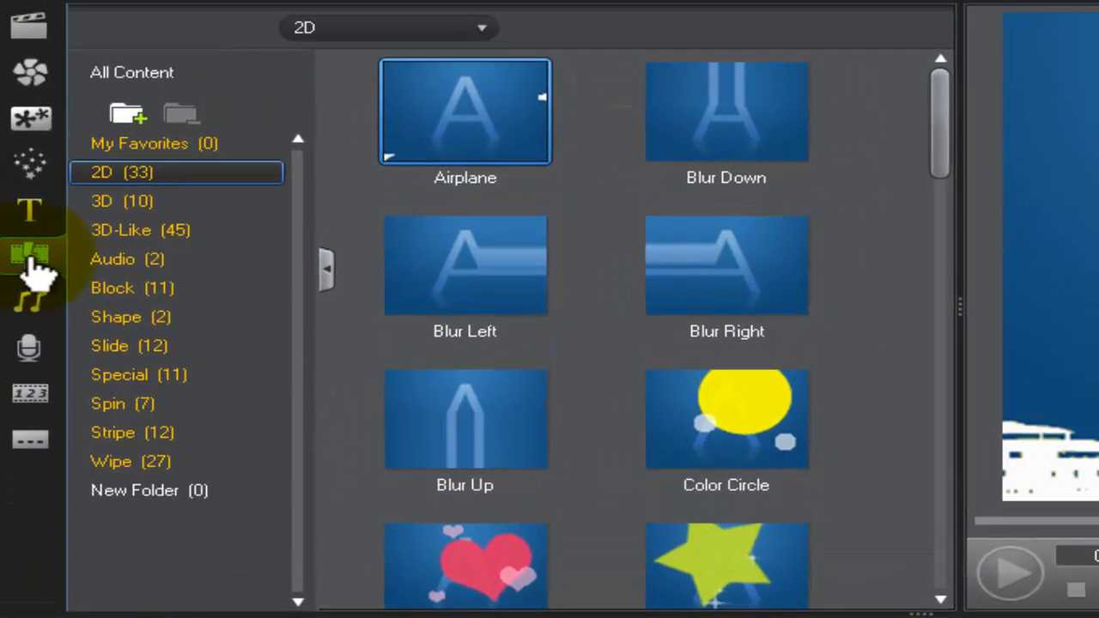
drag(944, 177, 950, 269)
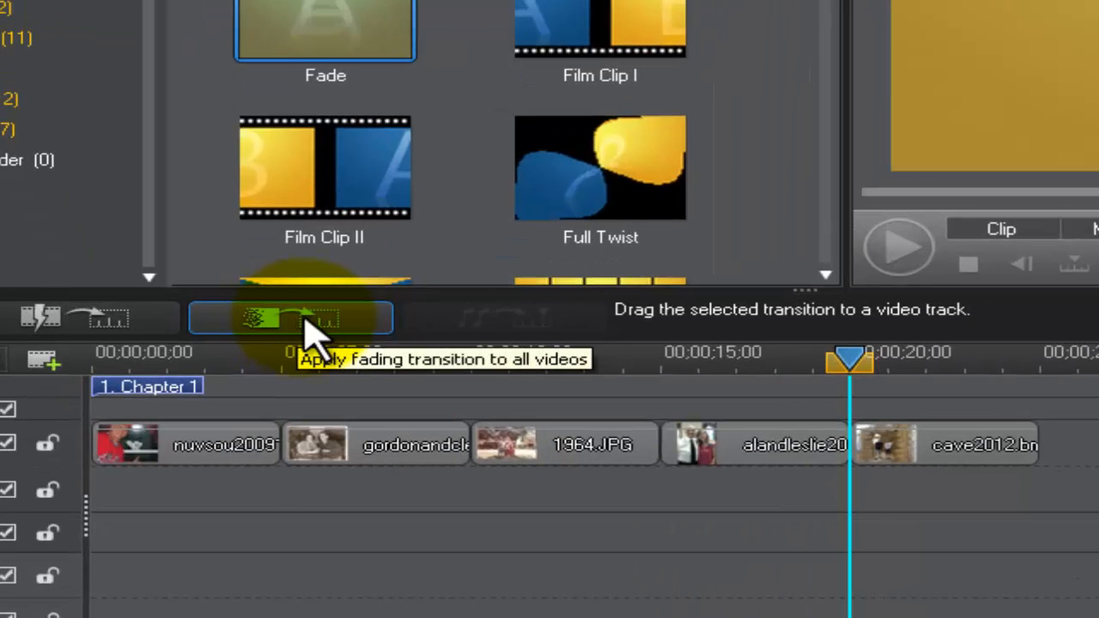
click(306, 324)
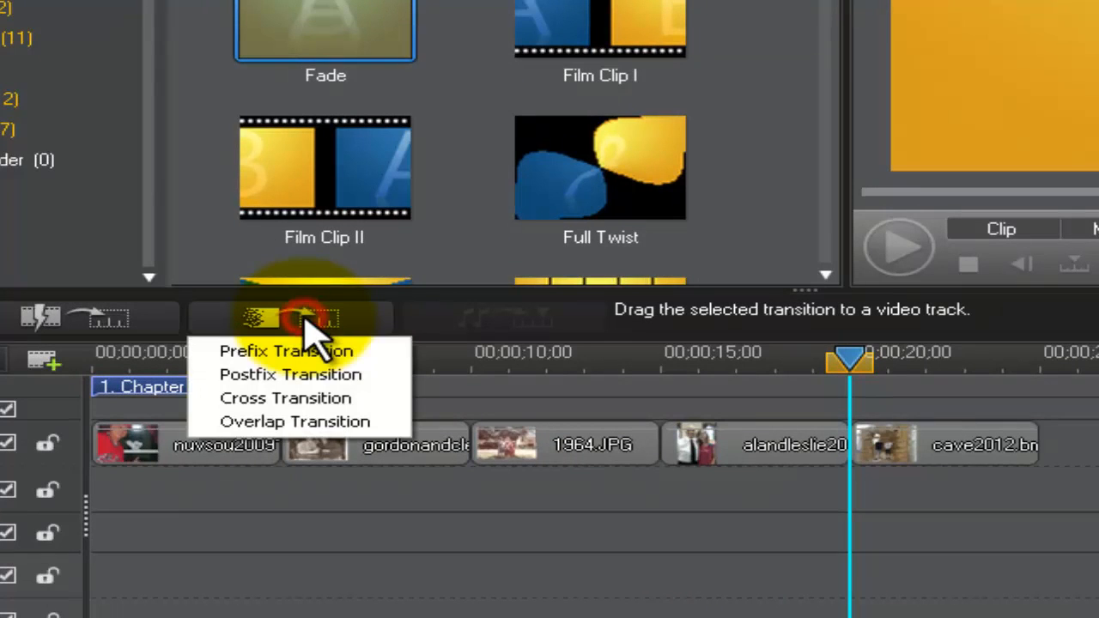
click(299, 399)
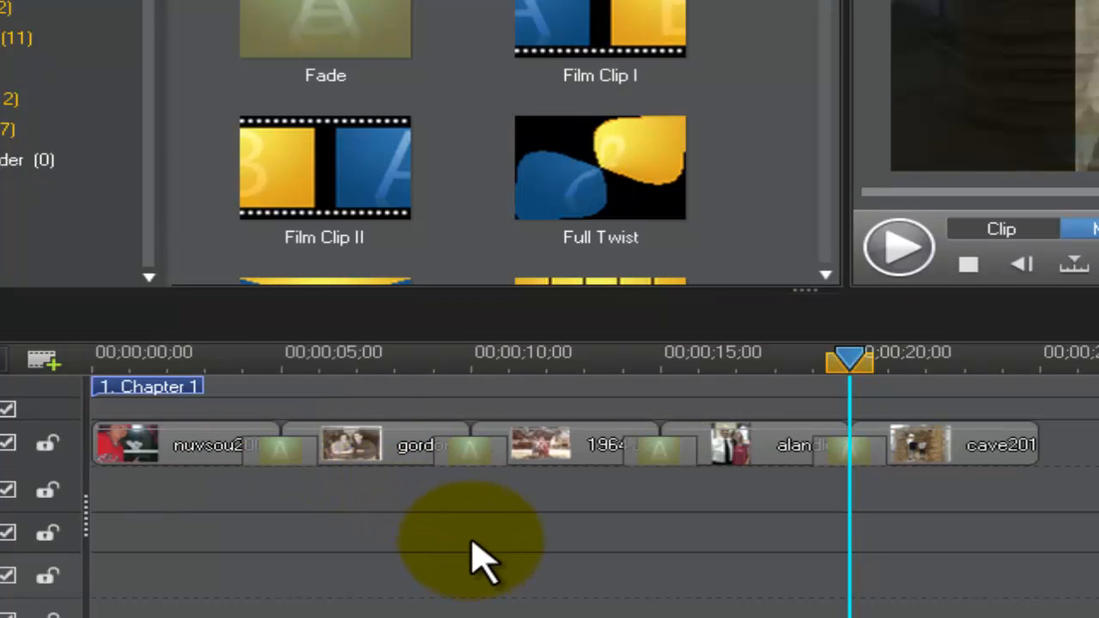
Shorten each of the four Fade transitions on video track 1 to about one second.
mouse_move(292, 468)
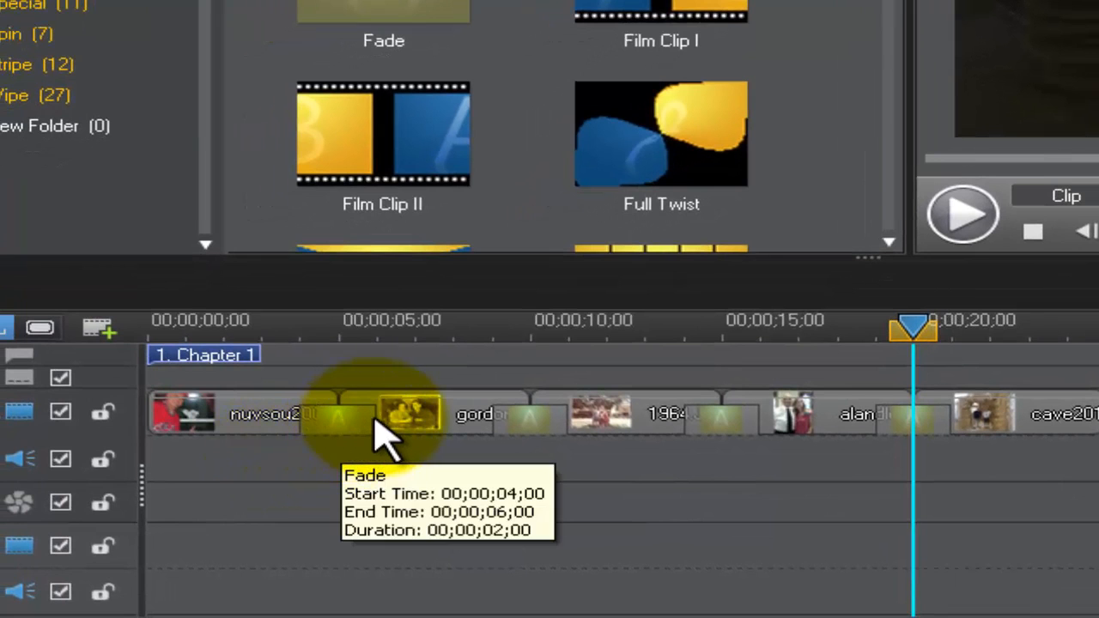
click(368, 437)
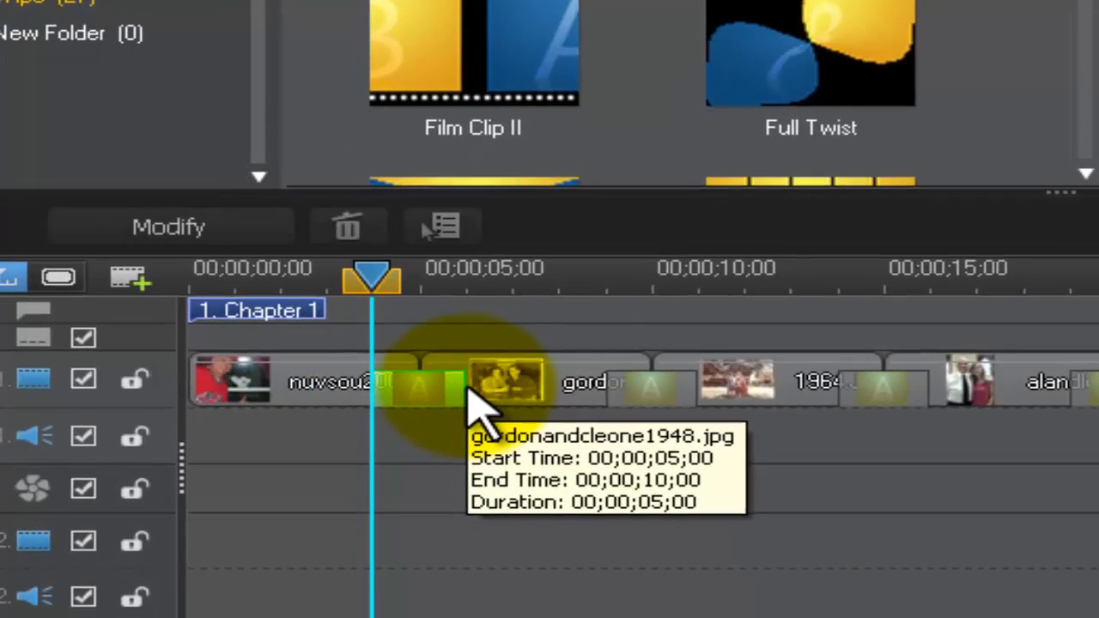
drag(464, 385, 417, 398)
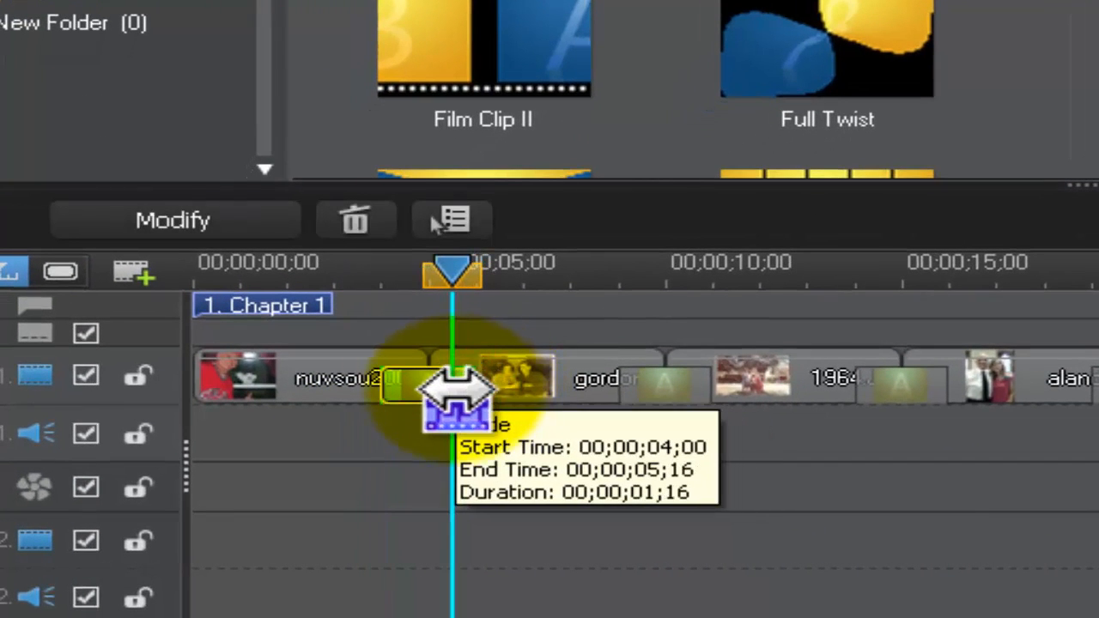
drag(660, 399, 687, 387)
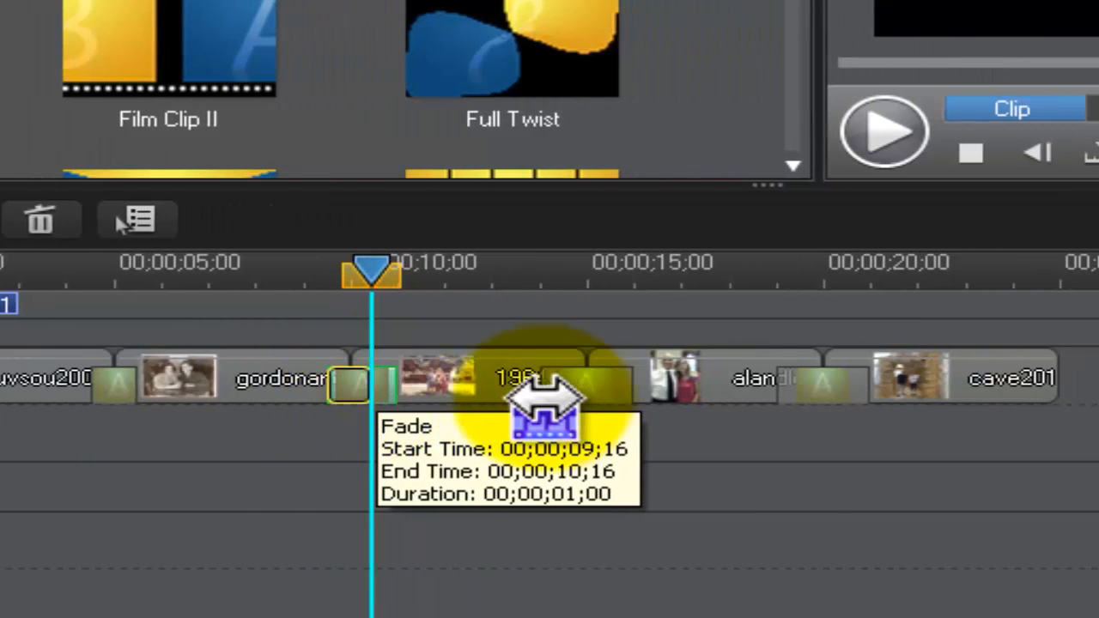
click(551, 388)
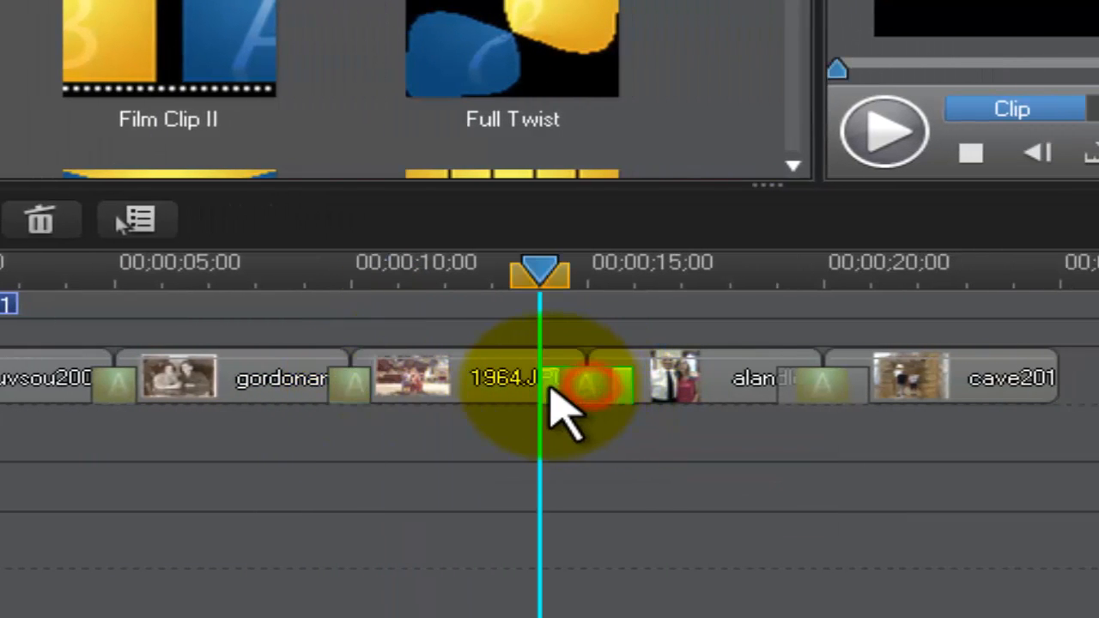
drag(544, 385, 609, 387)
click(813, 391)
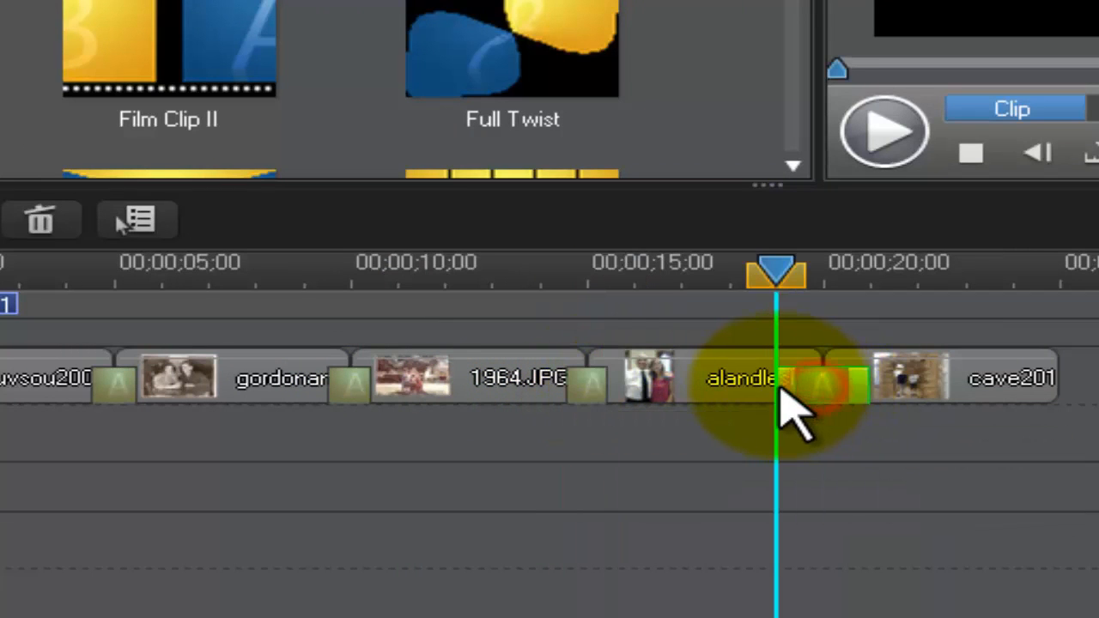
drag(776, 387, 843, 384)
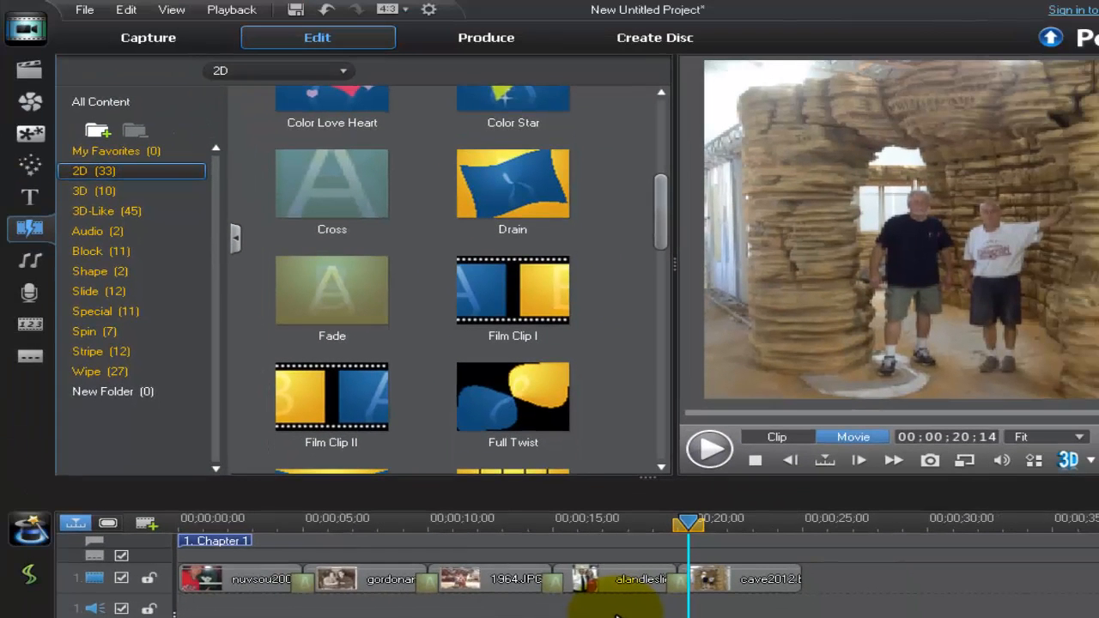
Play the movie from about 00;00;09;23 through the 1964.JPG clip to check the fades.
drag(529, 525, 418, 526)
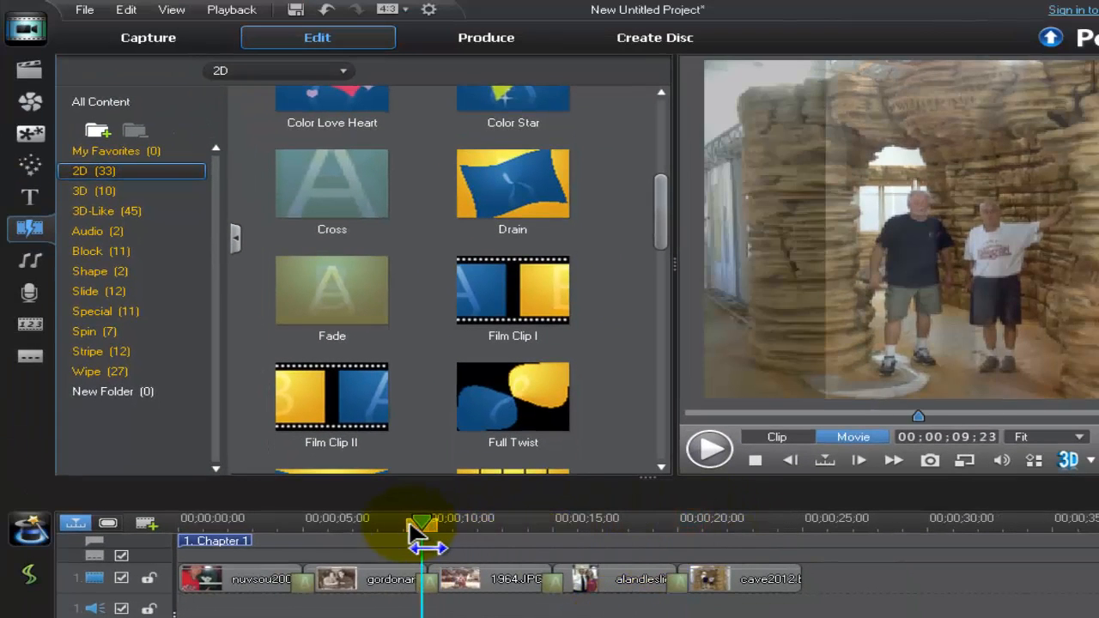
click(702, 445)
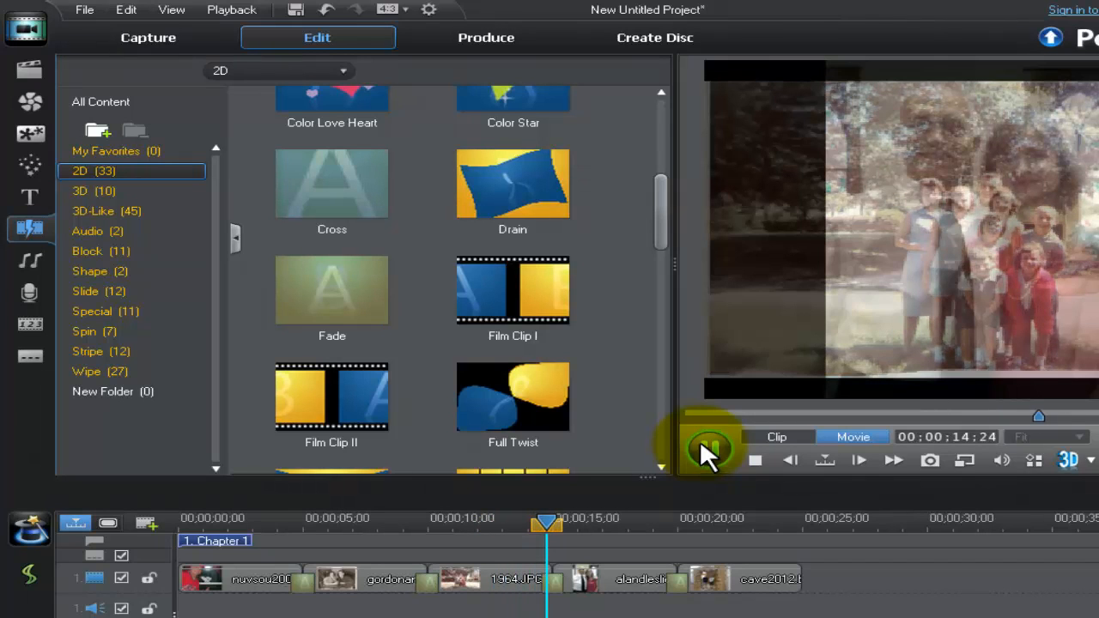
click(707, 444)
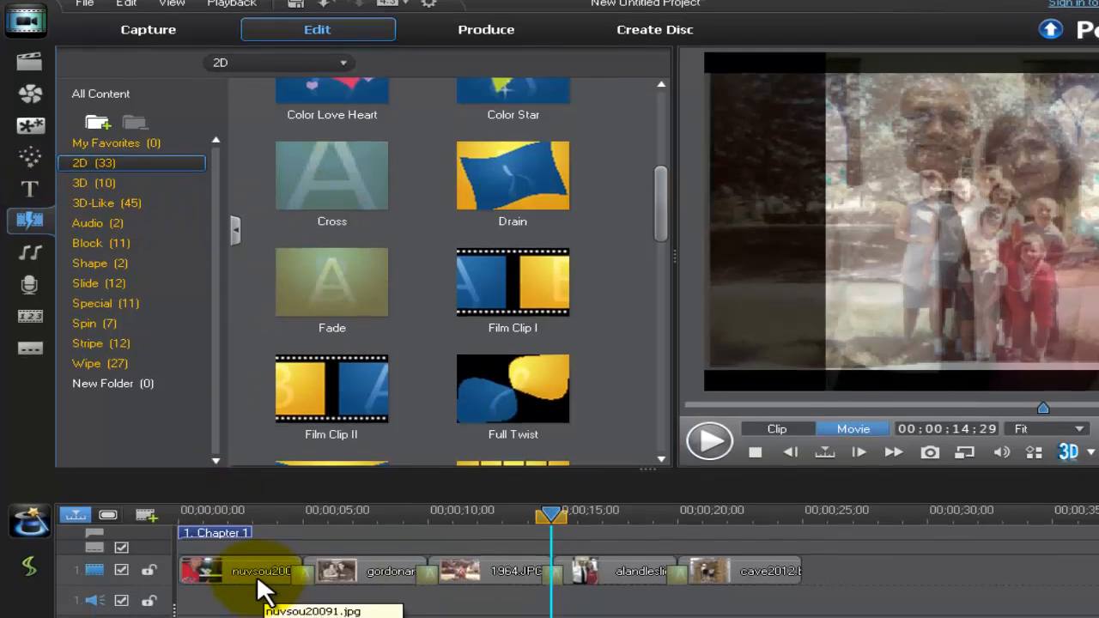
Apply the Magic Motion style Zoom In to the first photo and Zoom Out to the second photo.
click(260, 579)
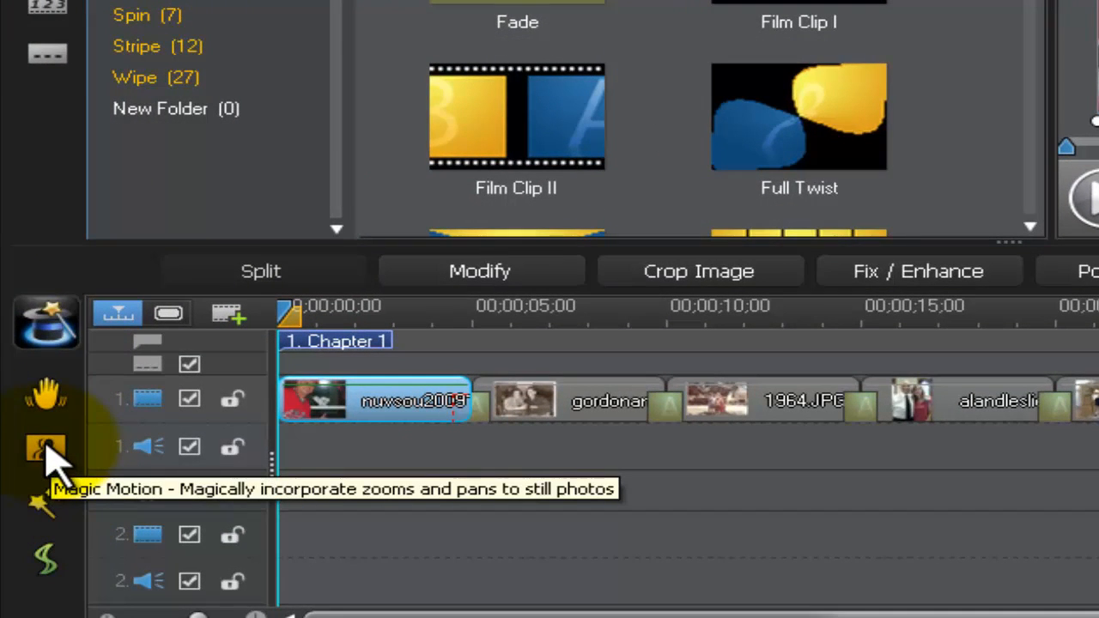
click(47, 448)
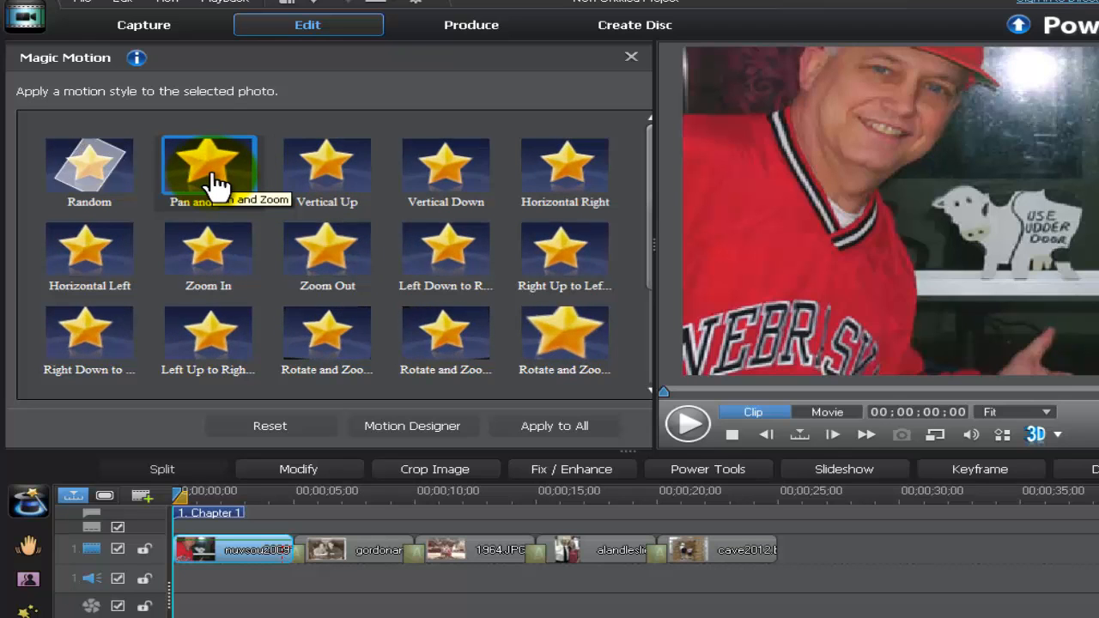
click(205, 256)
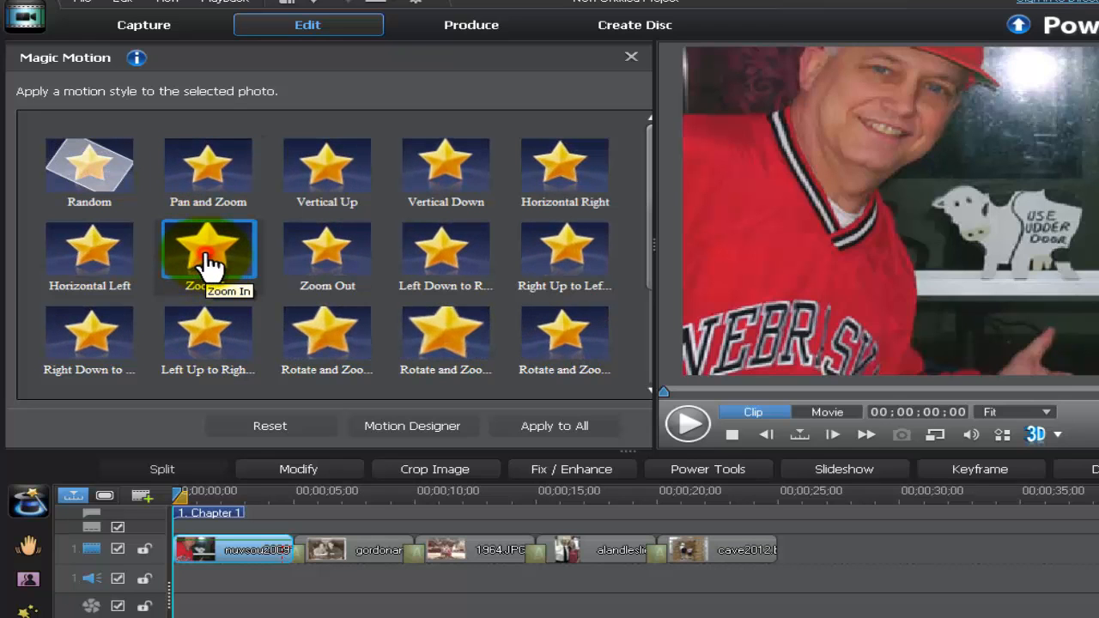
click(361, 543)
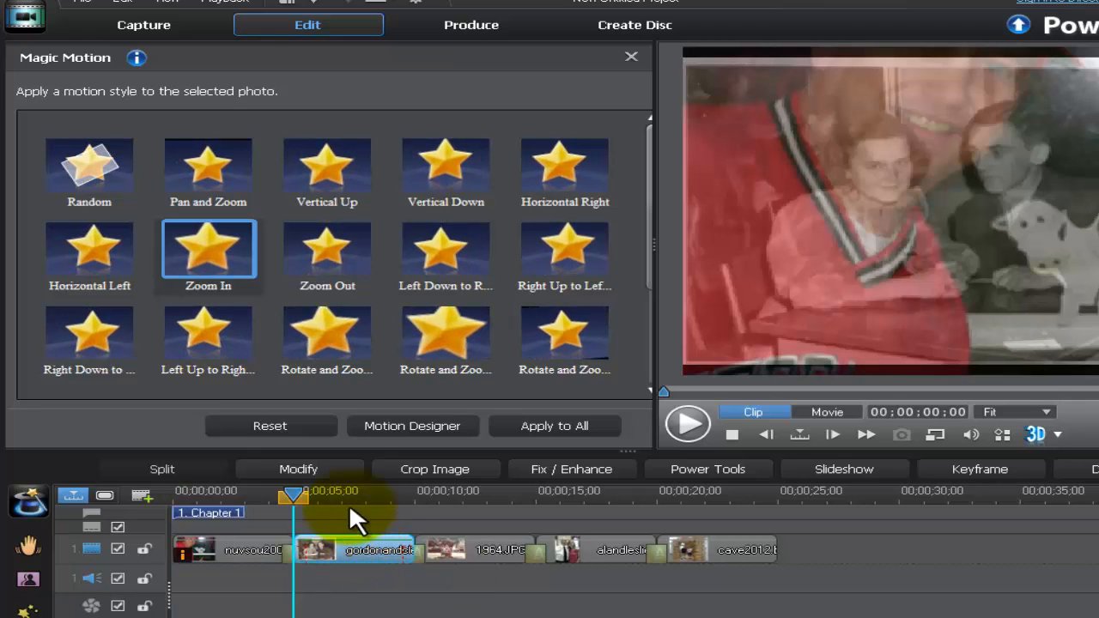
click(329, 257)
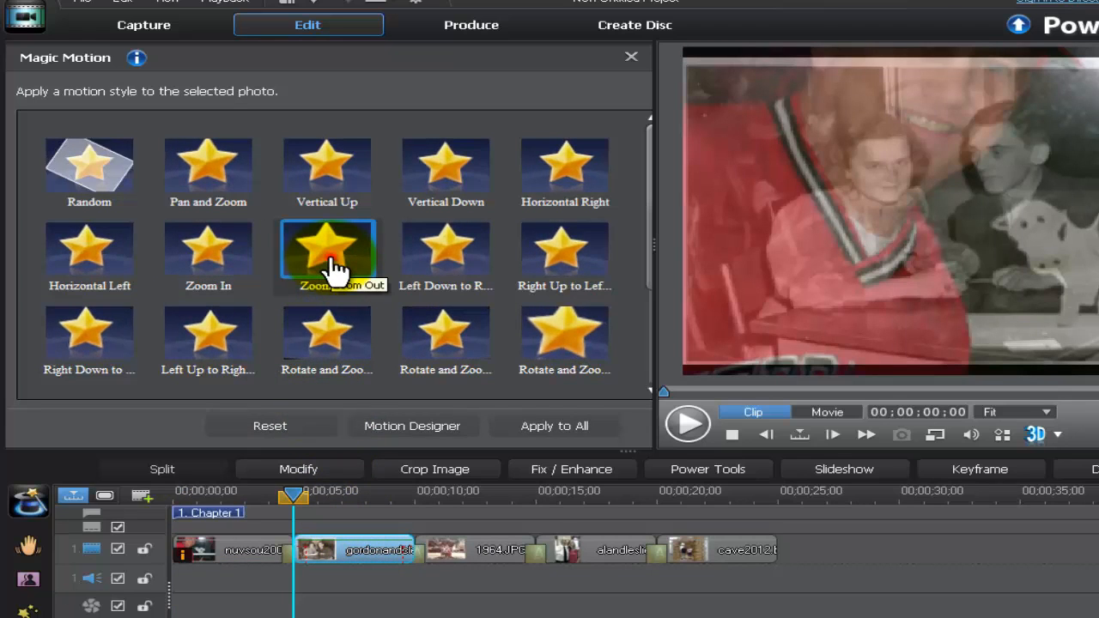
Apply the first Rotate and Zoom motion style listed to 1964.JPG, and Rotate and Zoom Out, Clockwise to the fourth photo.
click(478, 549)
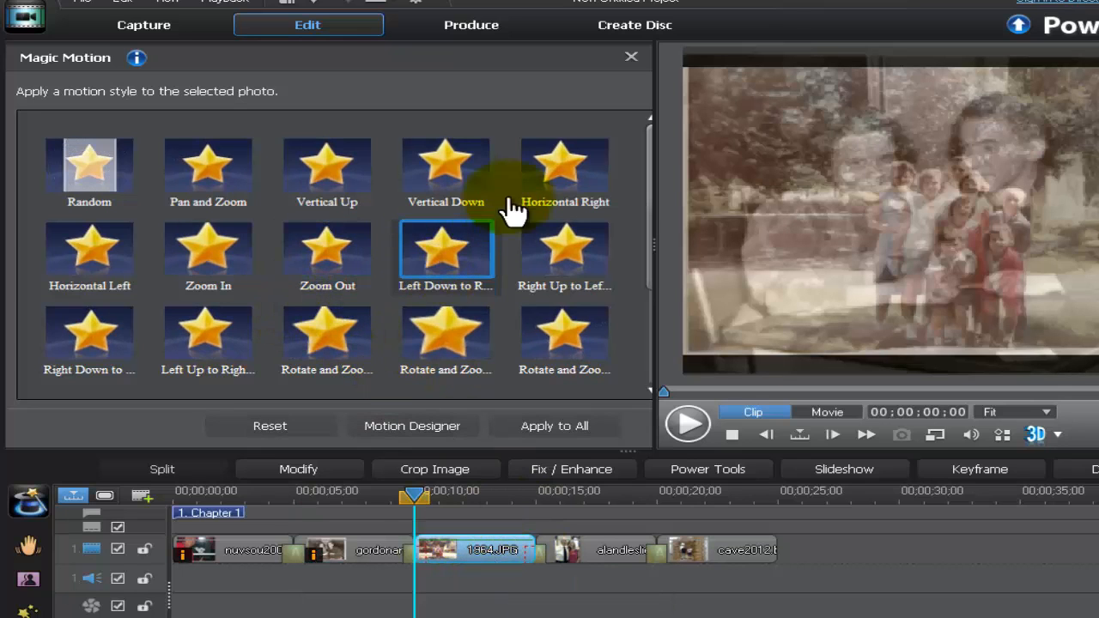
drag(644, 159, 648, 212)
click(318, 252)
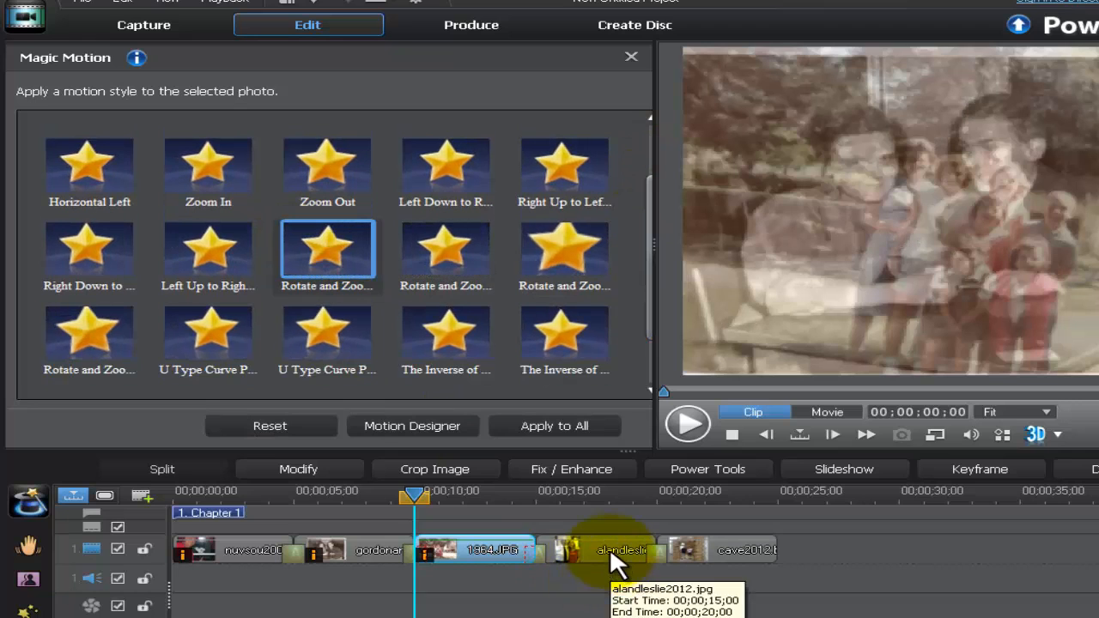
click(610, 547)
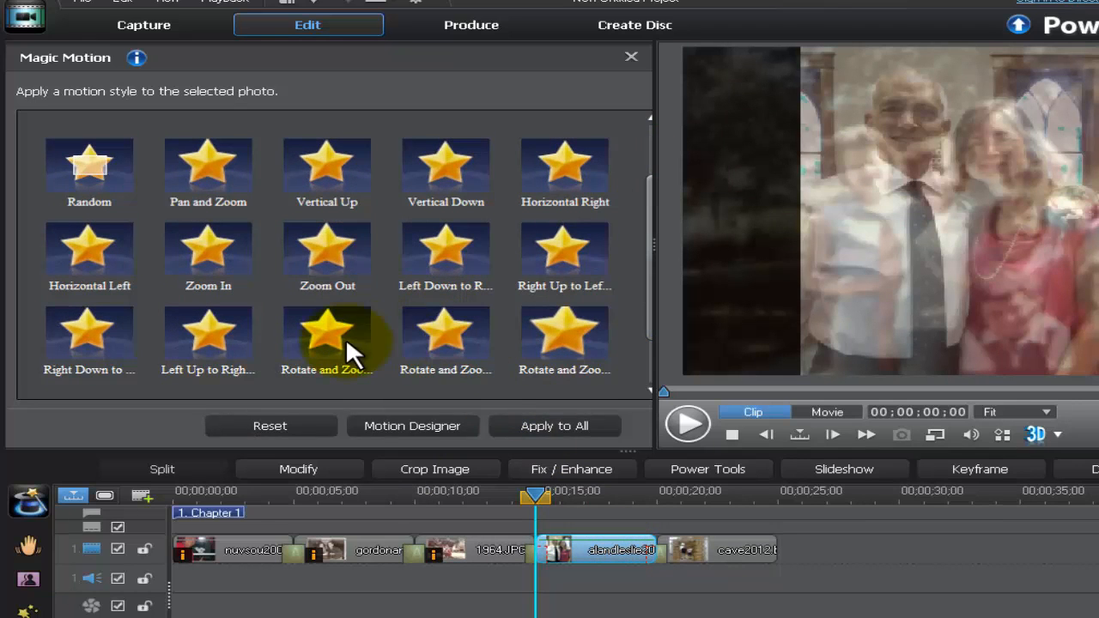
click(568, 339)
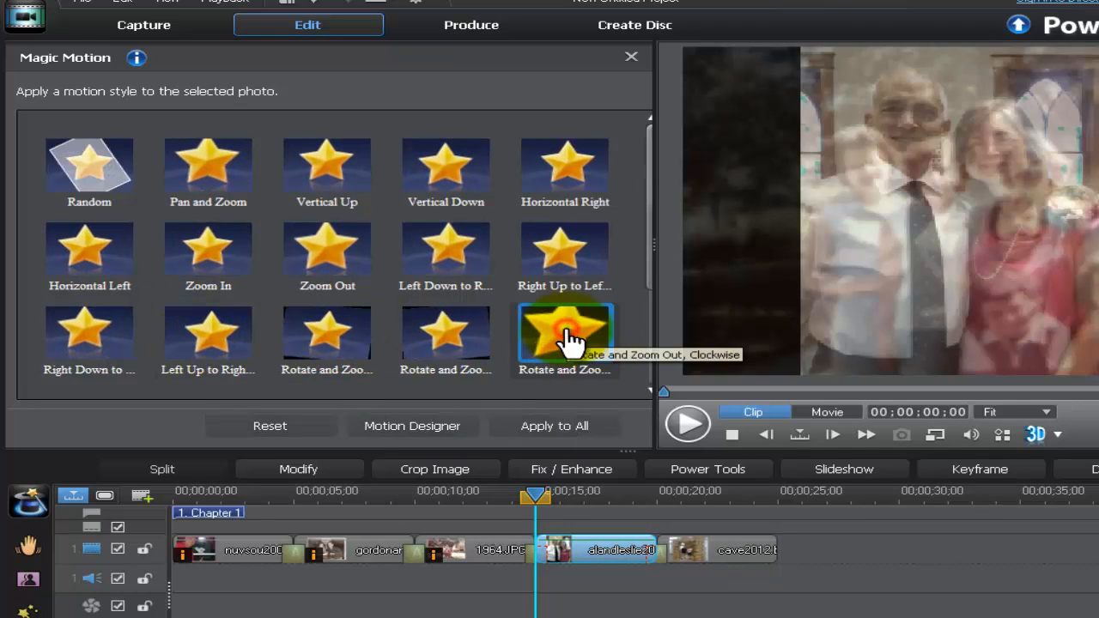
Apply the Zoom In motion style to cave2012.bmp and deselect the clip to leave Magic Motion.
click(736, 549)
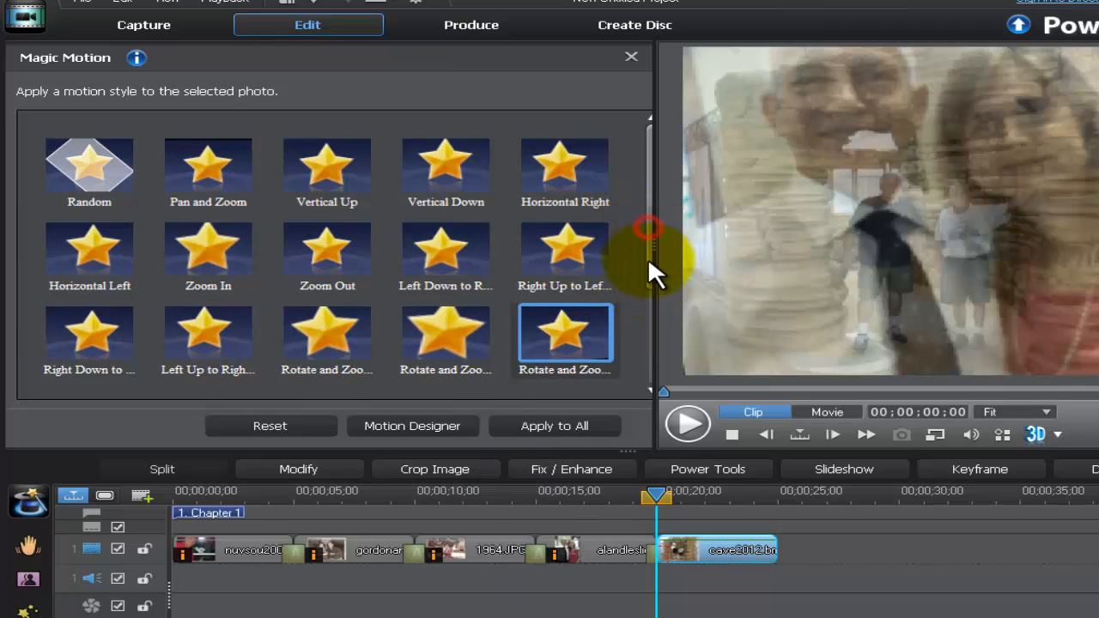
scroll(210, 169, down, 1)
click(203, 166)
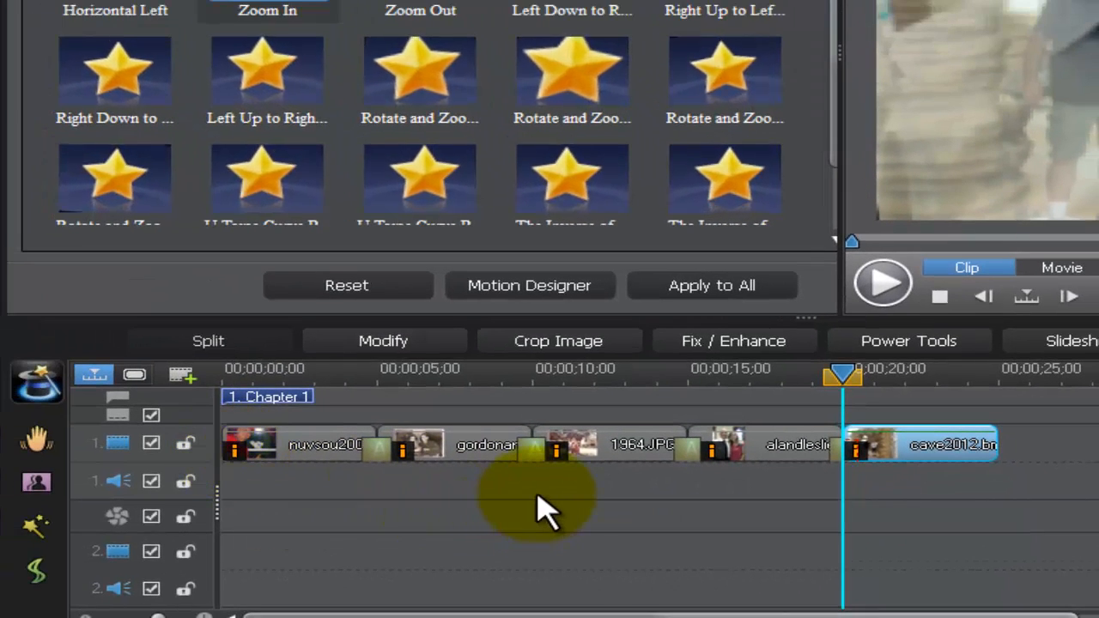
click(1060, 465)
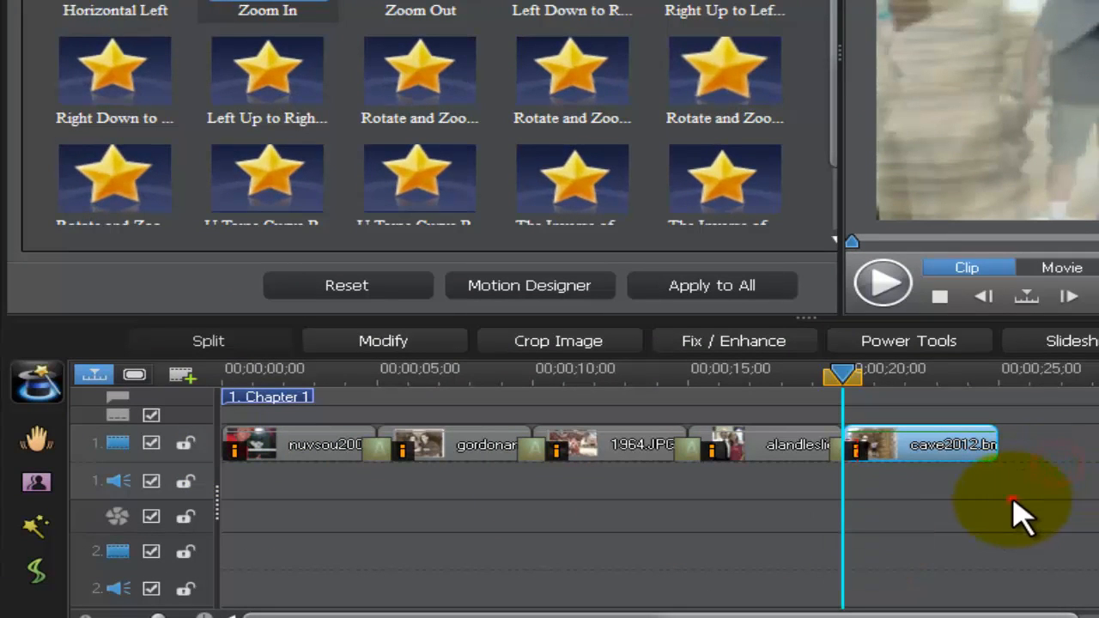
click(1011, 501)
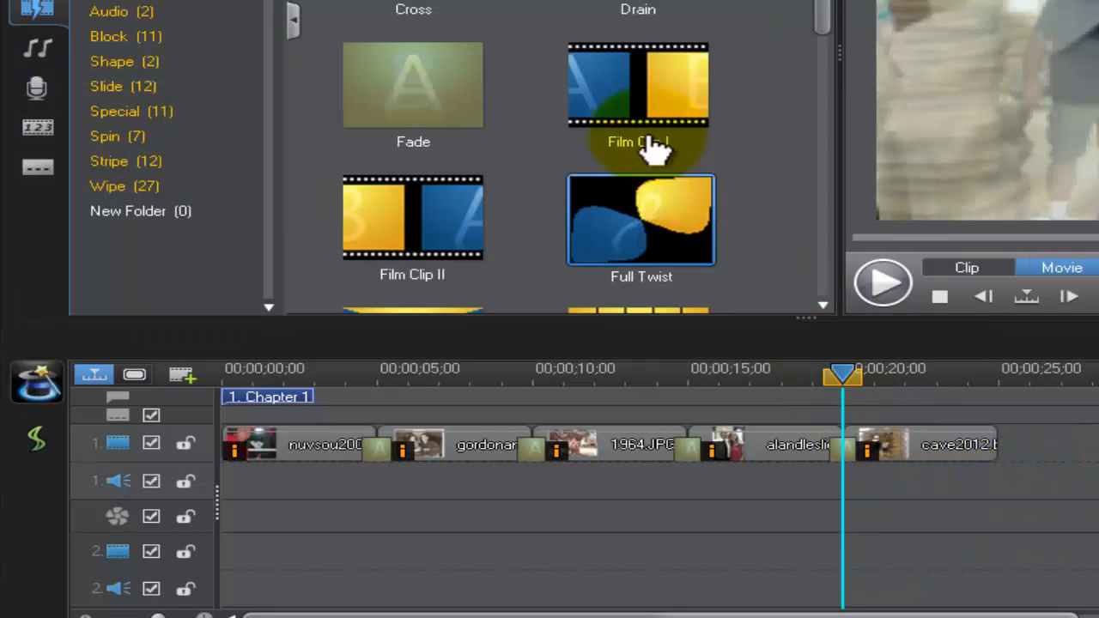
Place alteaching2012.mpg on the second video track from about 8 seconds and split it at 00;00;14;27, where the classroom footage starts.
click(31, 66)
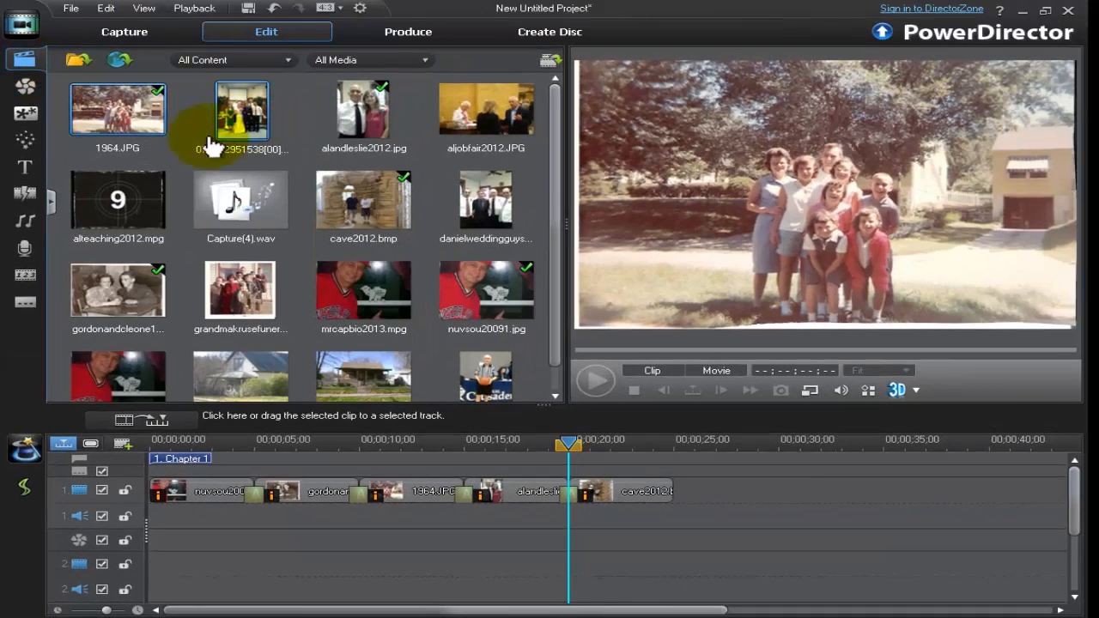
drag(125, 203, 325, 570)
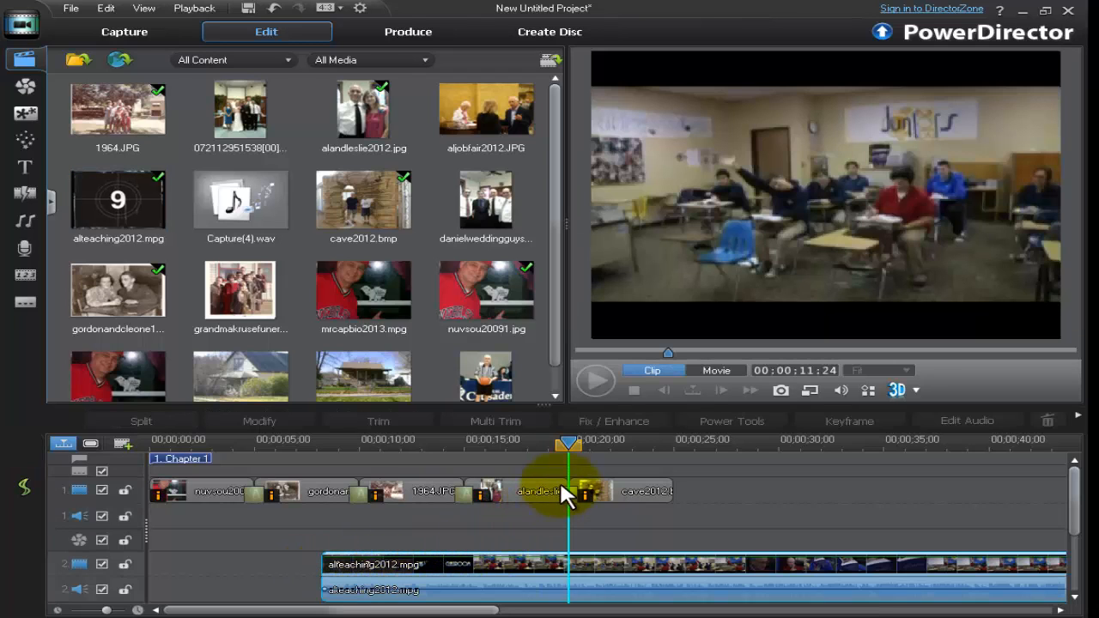
drag(567, 443, 458, 444)
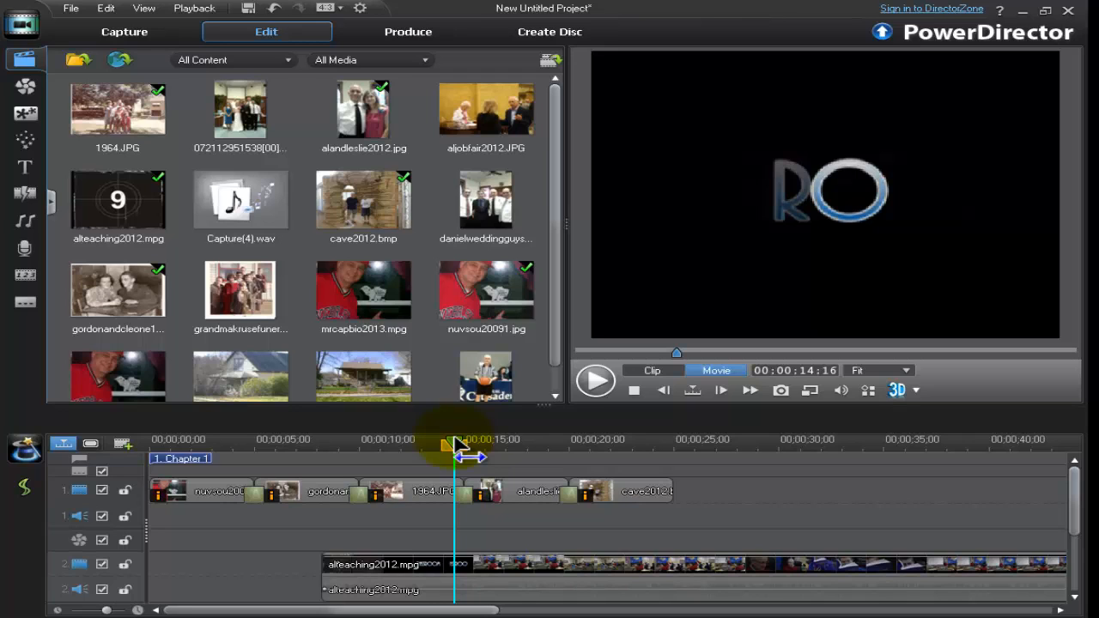
drag(461, 443, 464, 443)
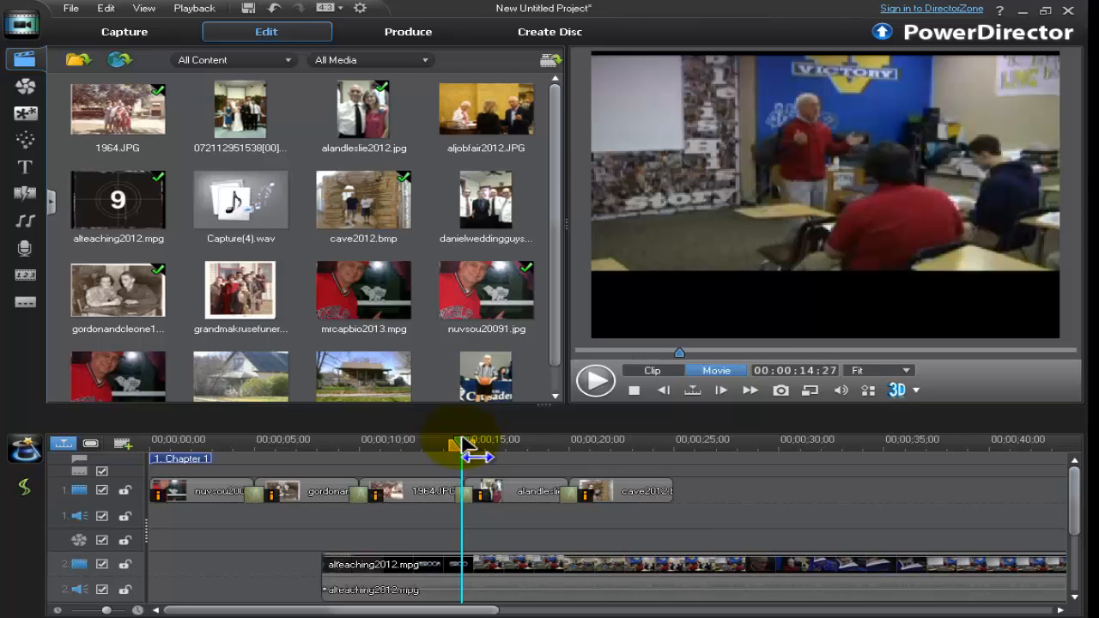
click(518, 594)
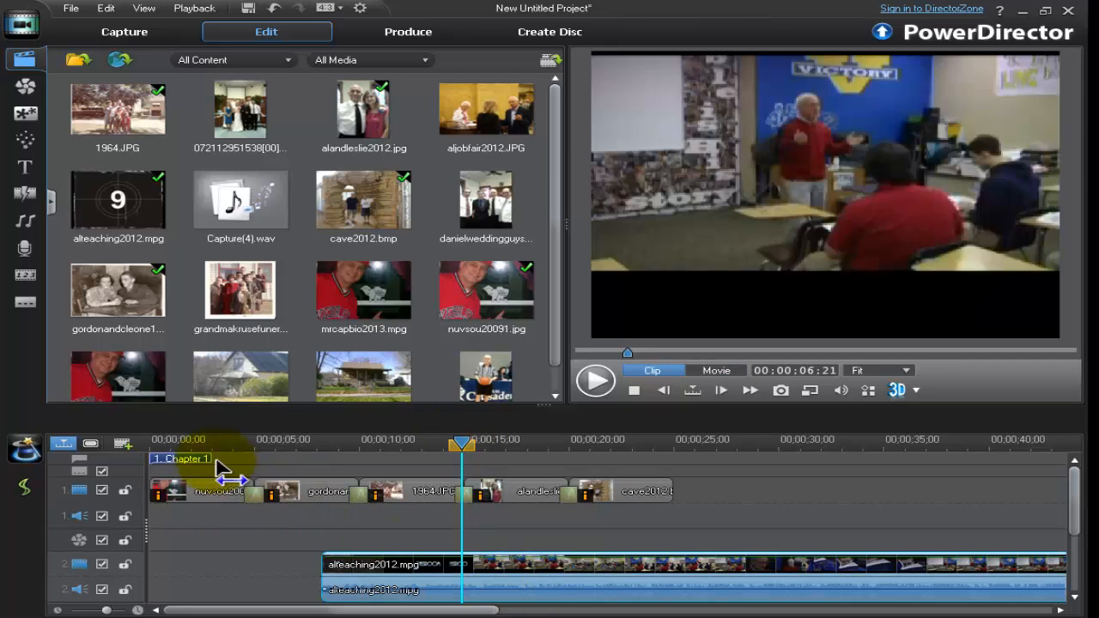
click(152, 419)
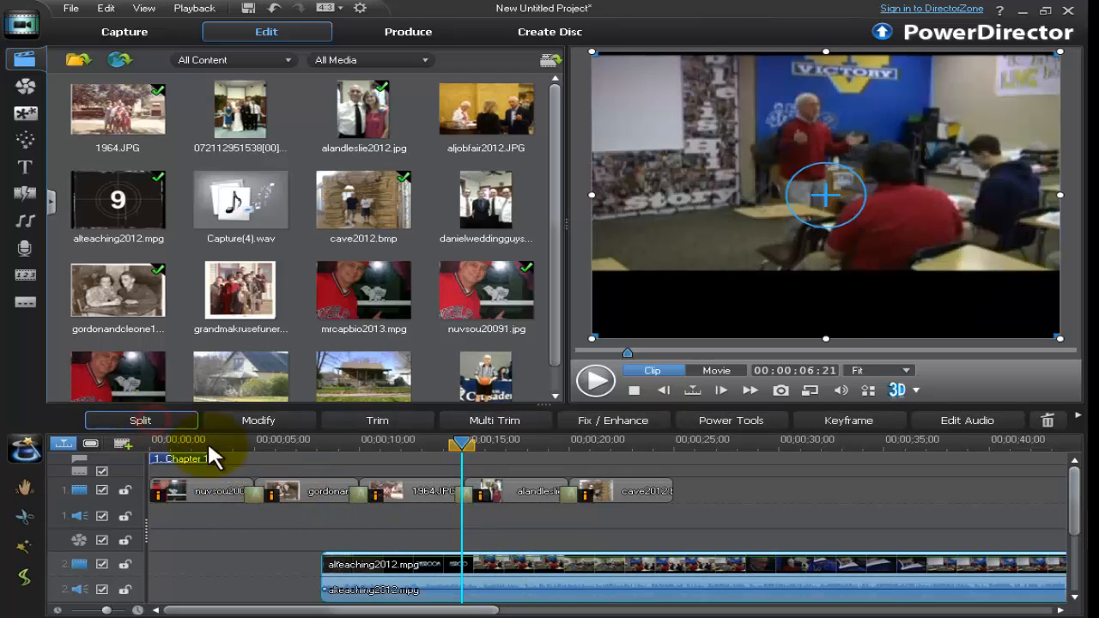
Remove the opening countdown and title portion of alteaching2012.mpg before the split, closing the gap it leaves.
click(417, 577)
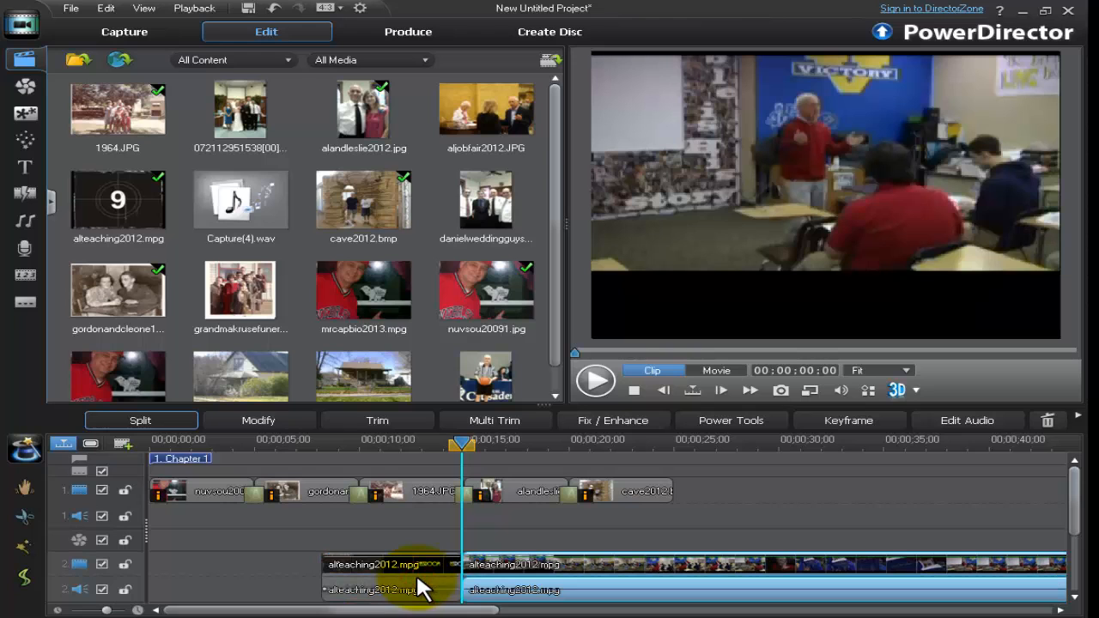
click(417, 581)
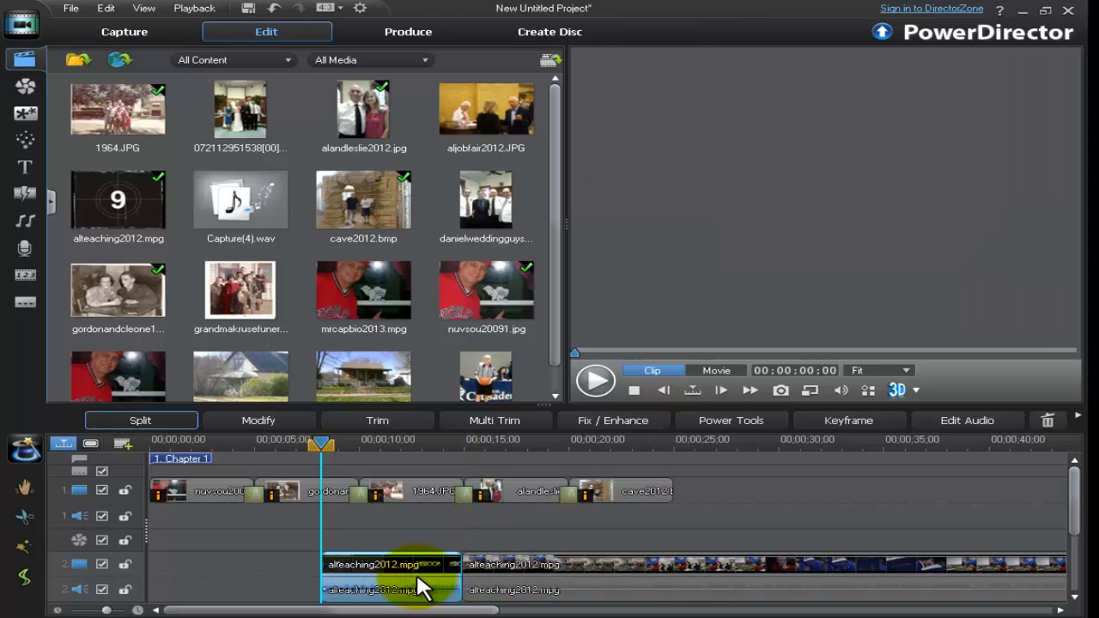
right_click(417, 579)
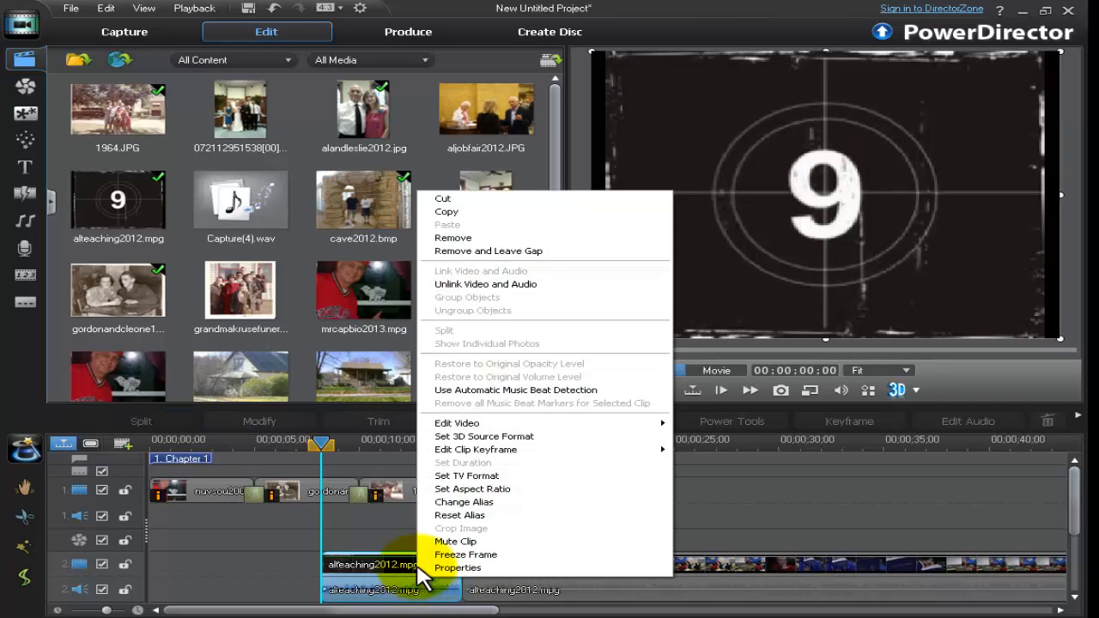
click(468, 240)
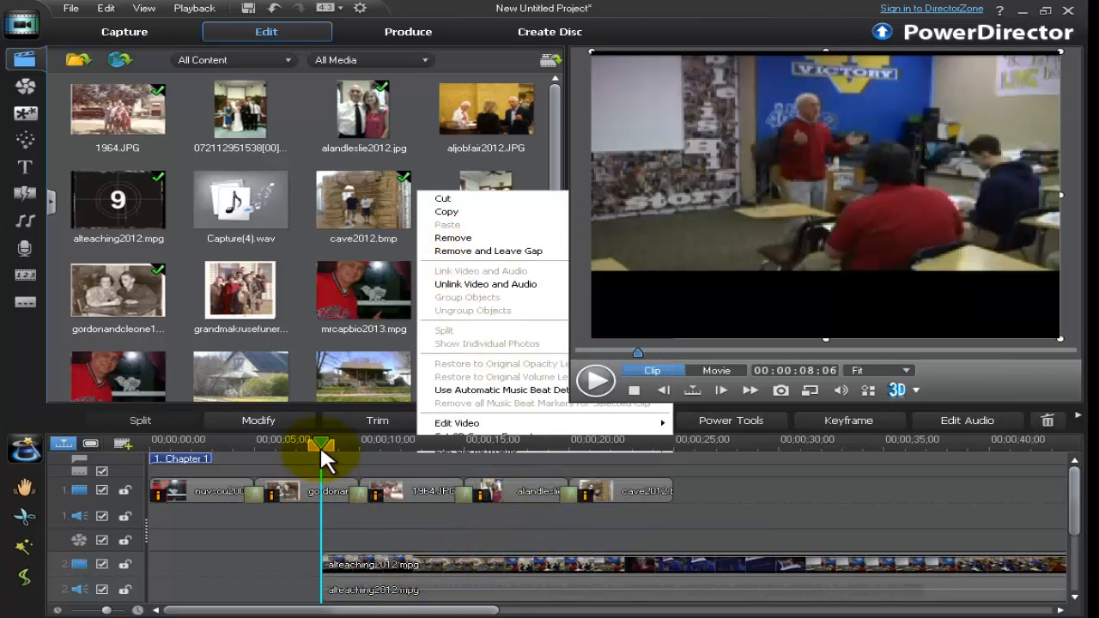
Split alteaching2012.mpg at 00;00;11;03 and remove everything after the split, keeping only the short first segment.
drag(325, 447, 381, 451)
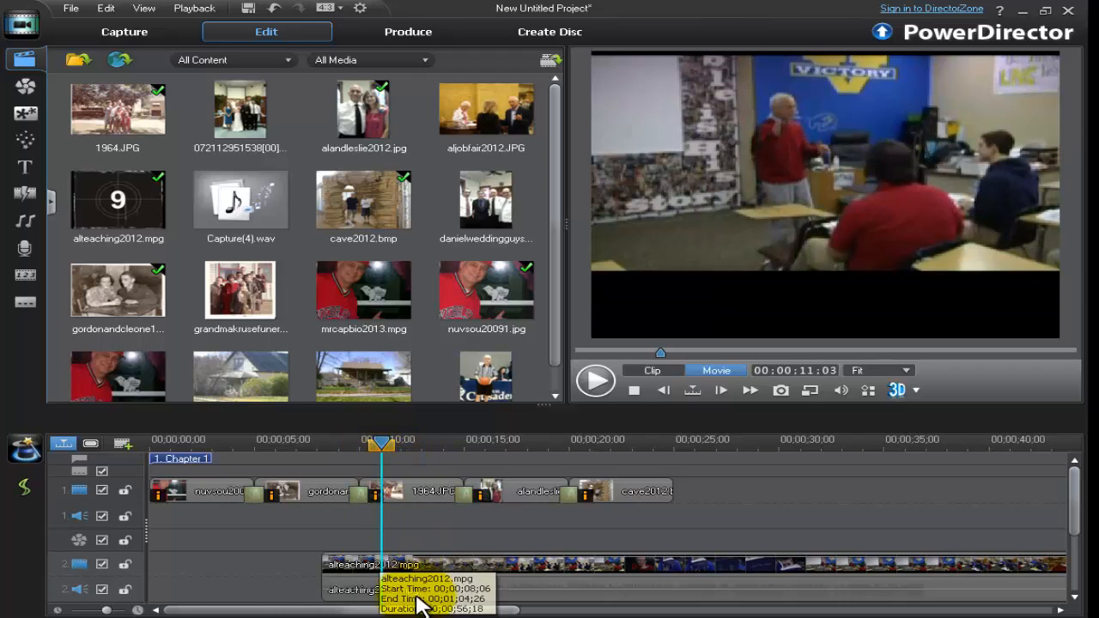
click(418, 598)
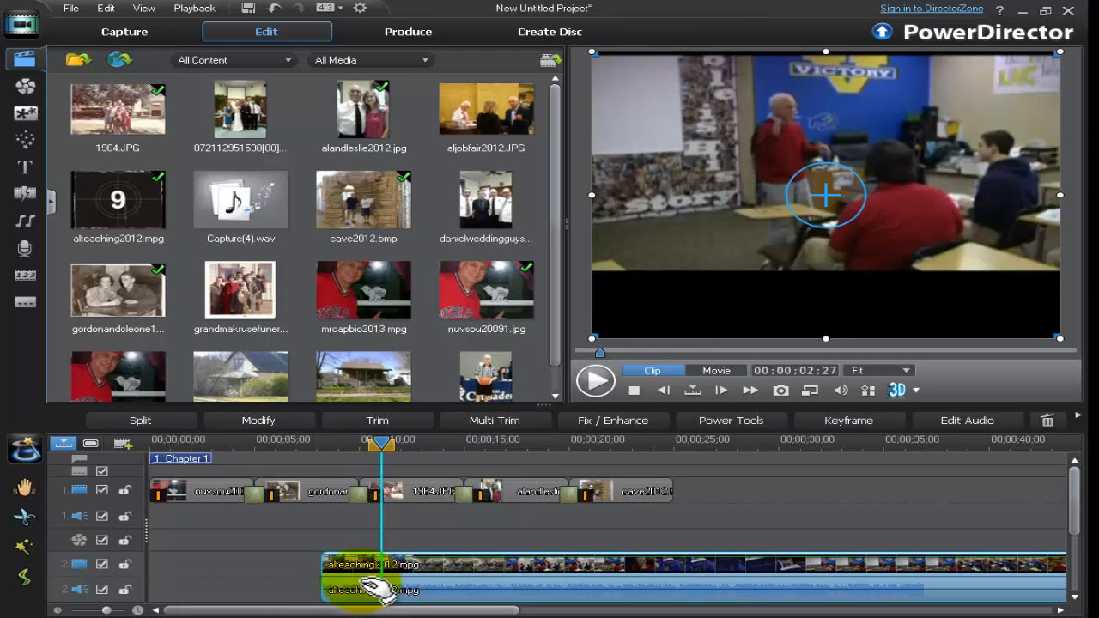
click(170, 416)
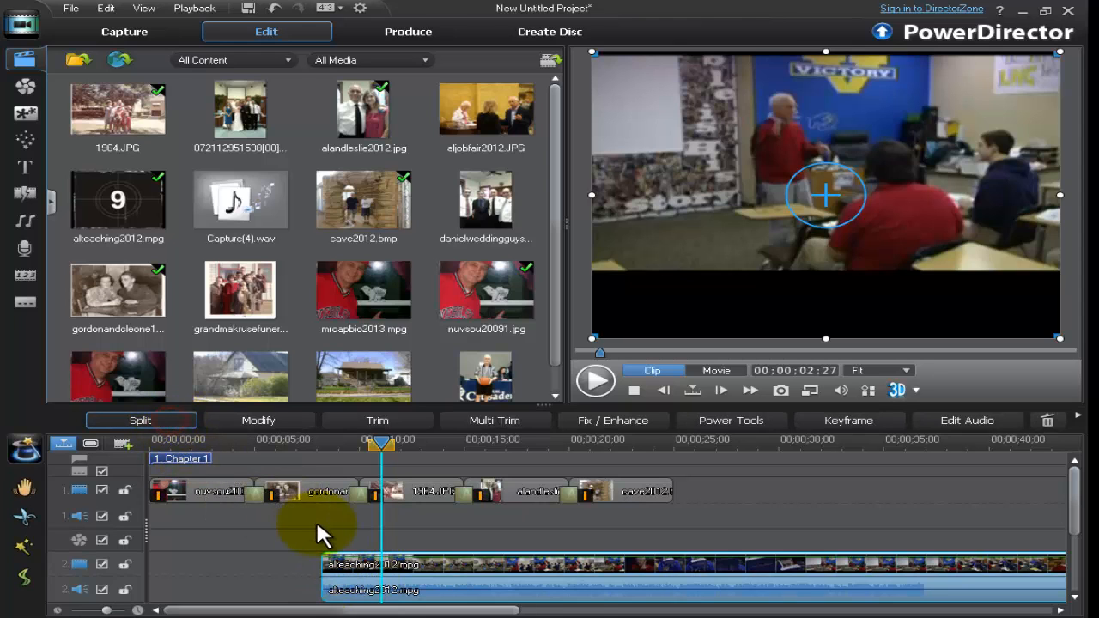
right_click(519, 592)
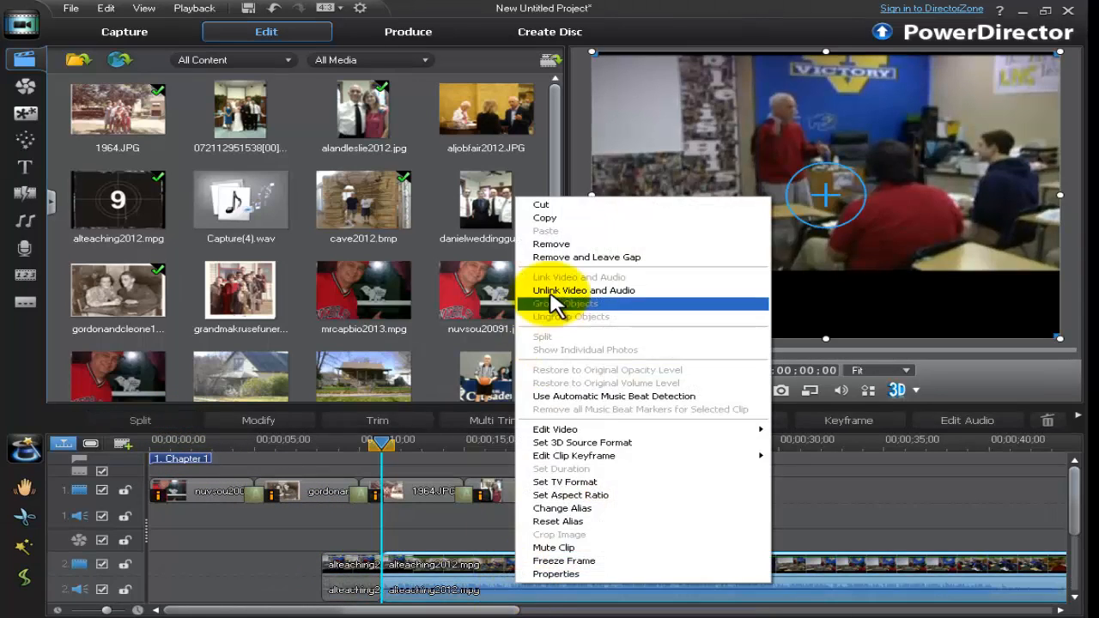
click(552, 244)
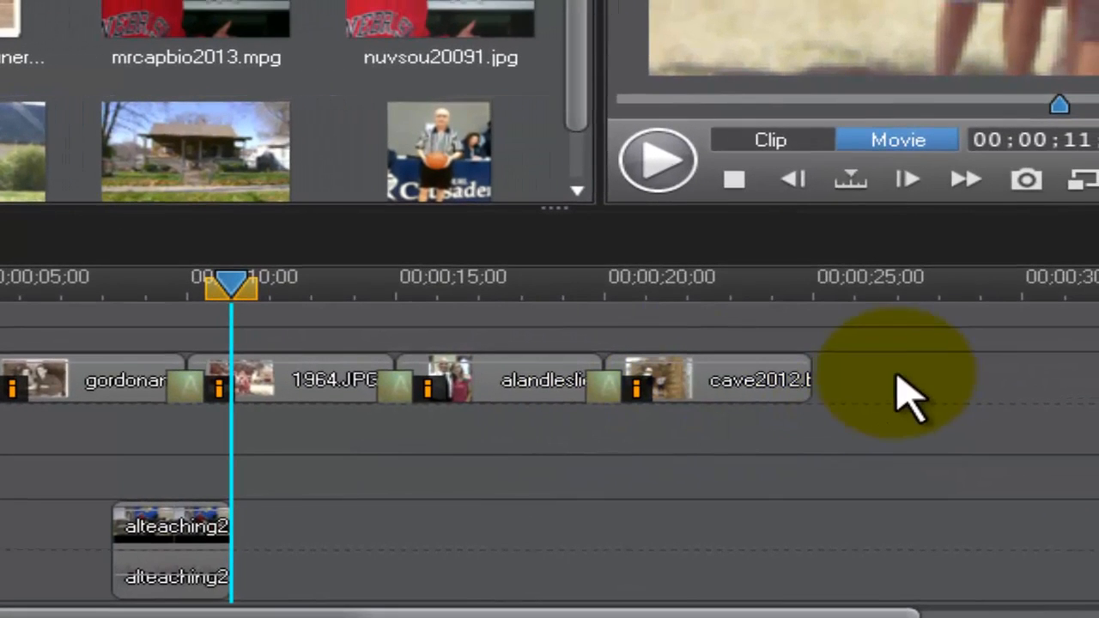
Shift cave2012.bmp away from the fourth photo and move the short alteaching2012.mpg segment into the gap directly after that photo.
click(856, 379)
drag(777, 399, 1095, 393)
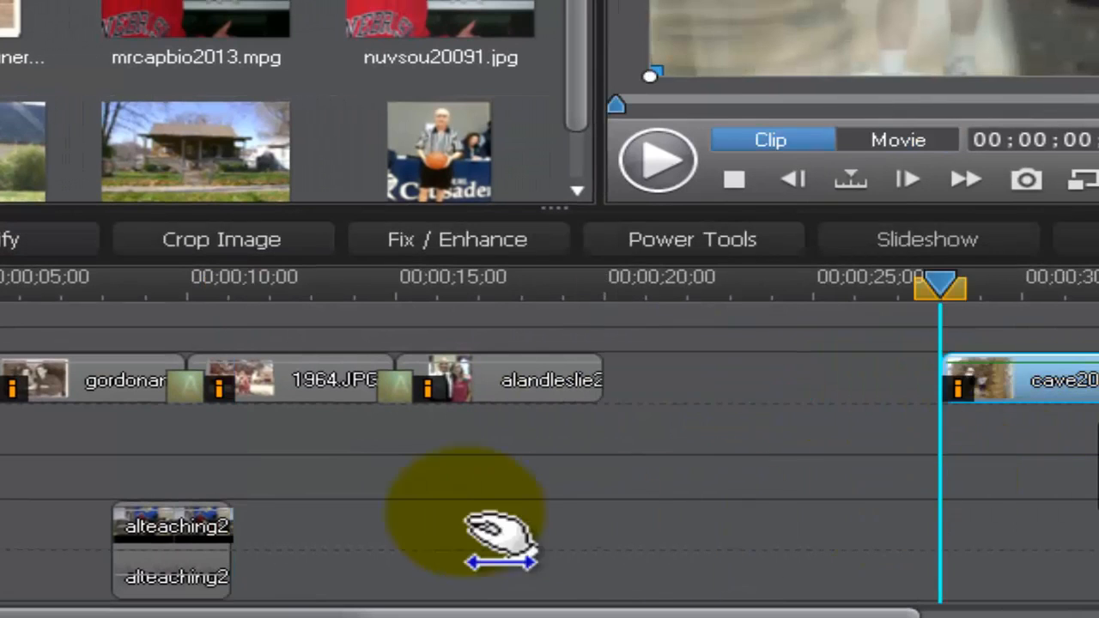
click(176, 528)
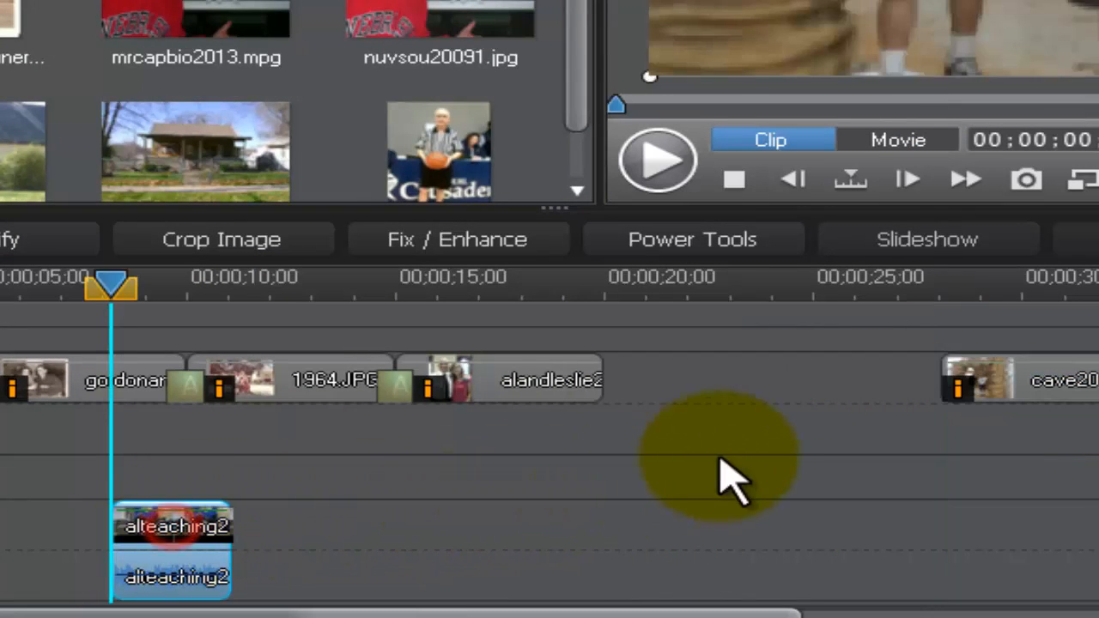
click(682, 397)
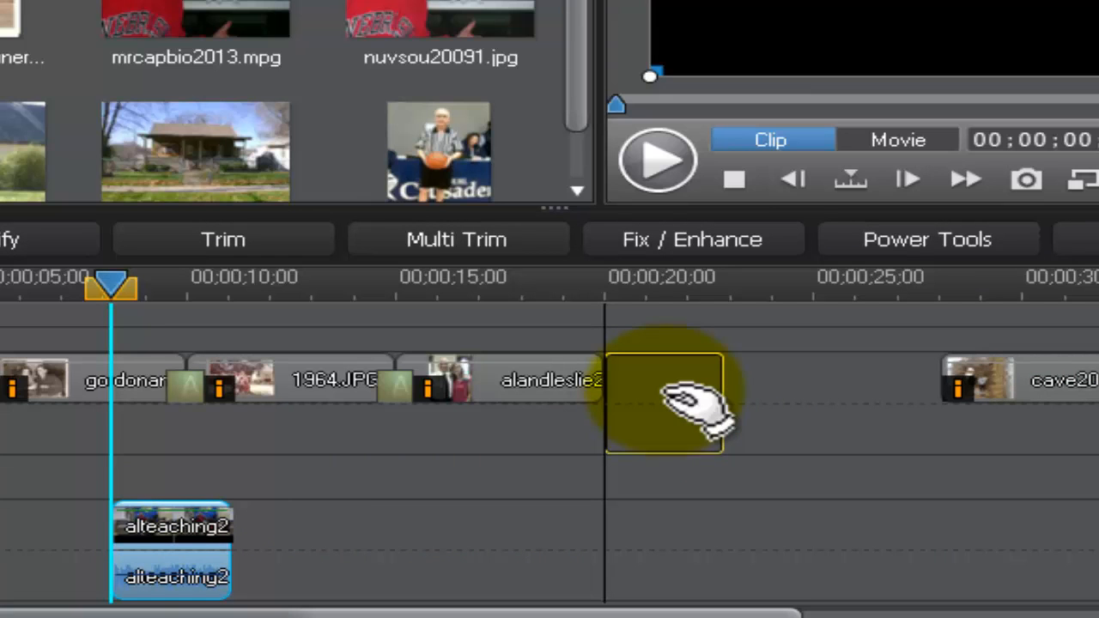
drag(665, 392, 665, 393)
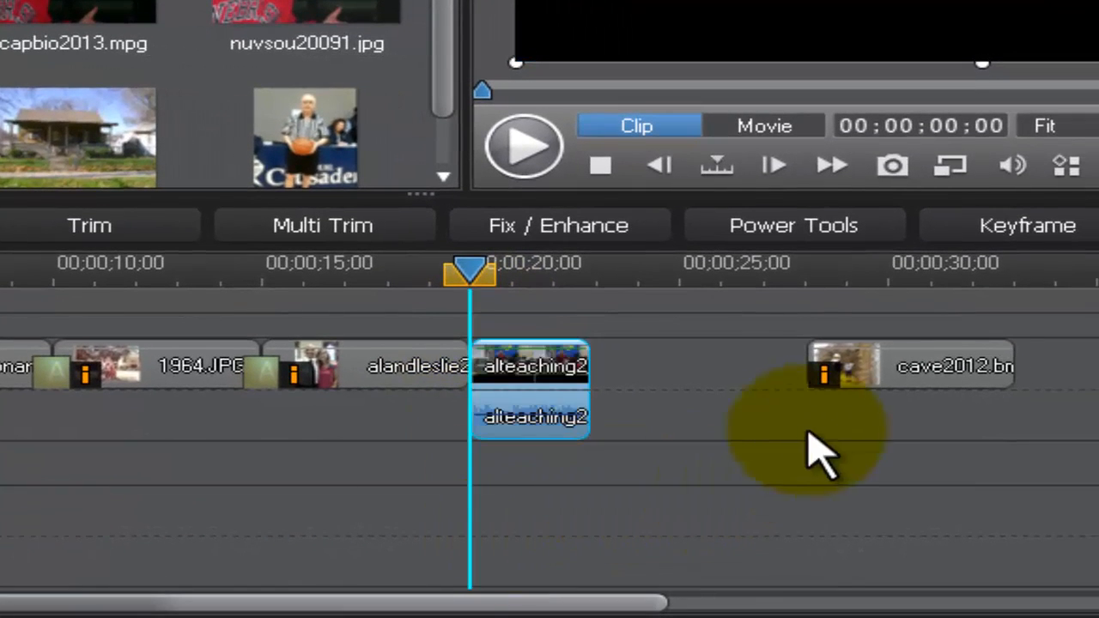
Move cave2012.bmp up against the end of the alteaching2012.mpg segment so it starts at 00;00;22;27.
click(790, 431)
click(897, 369)
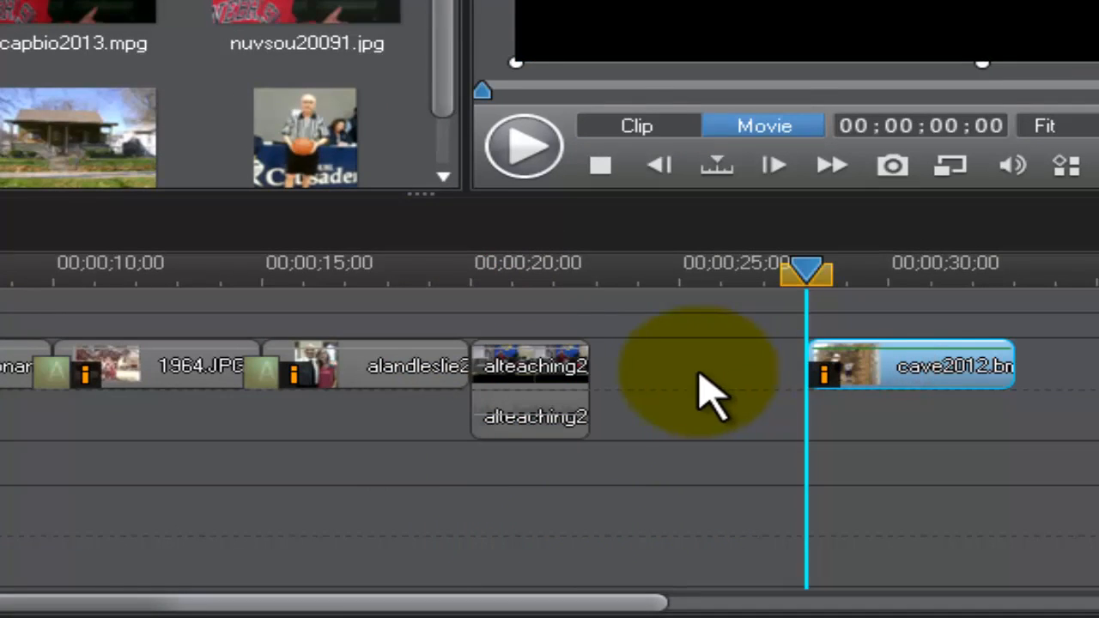
drag(678, 391, 700, 472)
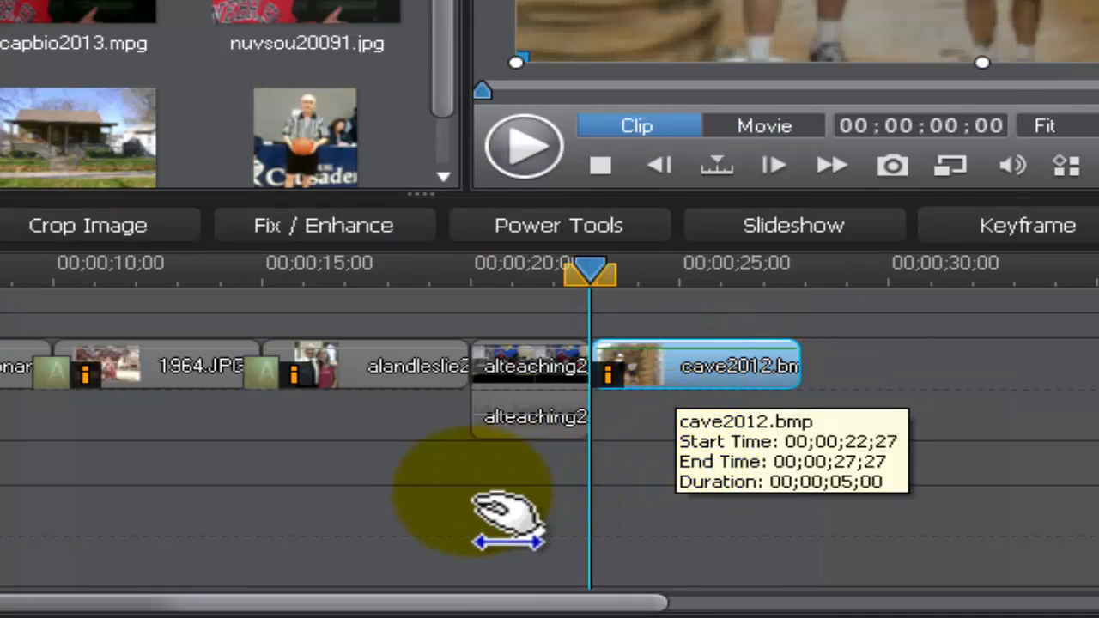
click(456, 502)
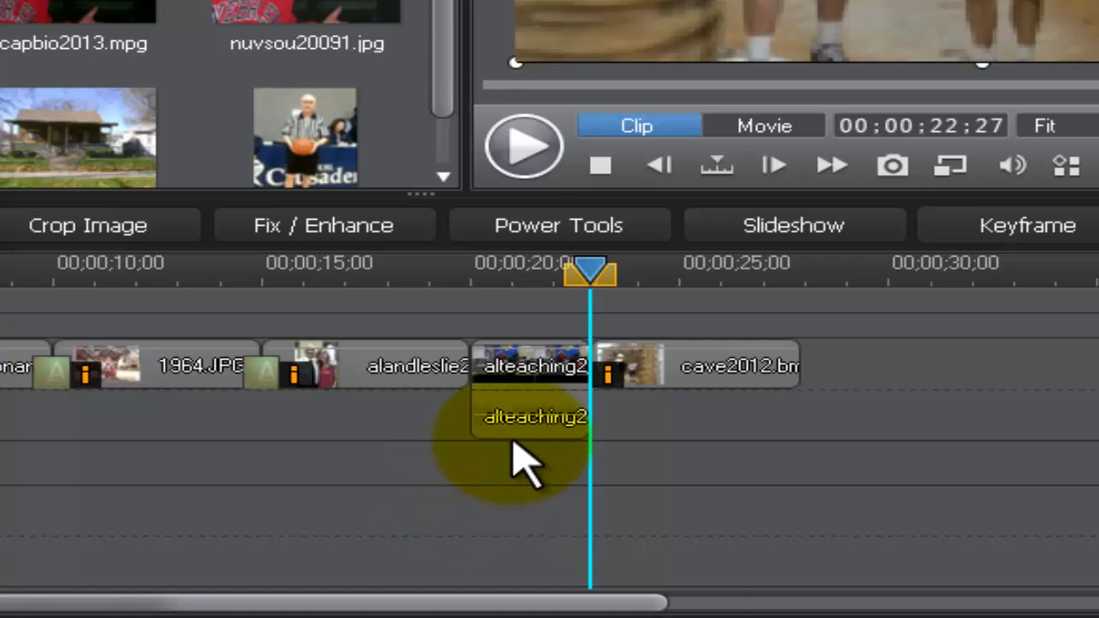
click(518, 407)
click(521, 411)
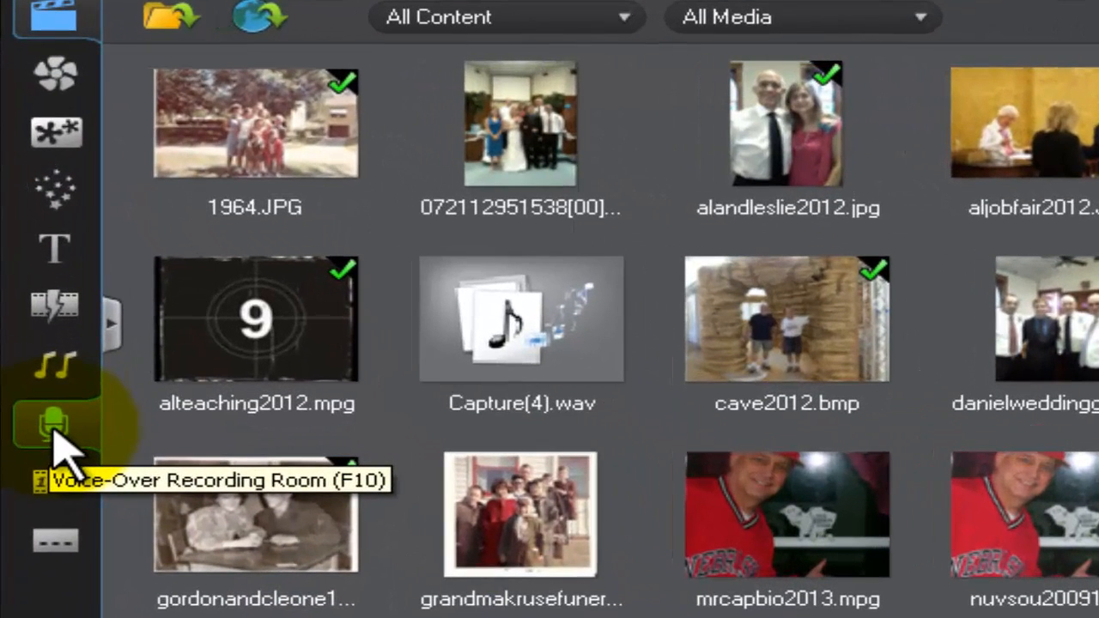
In the Voice-Over Recording Room, set the microphone level to 51 and mute all tracks when recording.
click(53, 427)
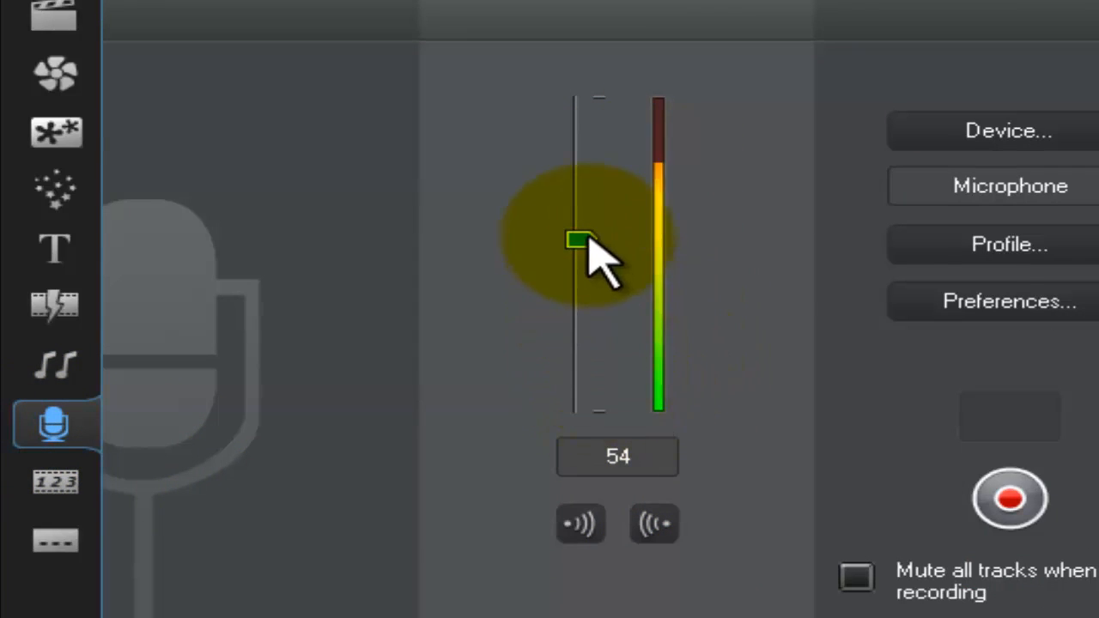
mouse_move(584, 238)
mouse_down()
mouse_move(584, 299)
mouse_move(573, 209)
mouse_move(566, 247)
mouse_up()
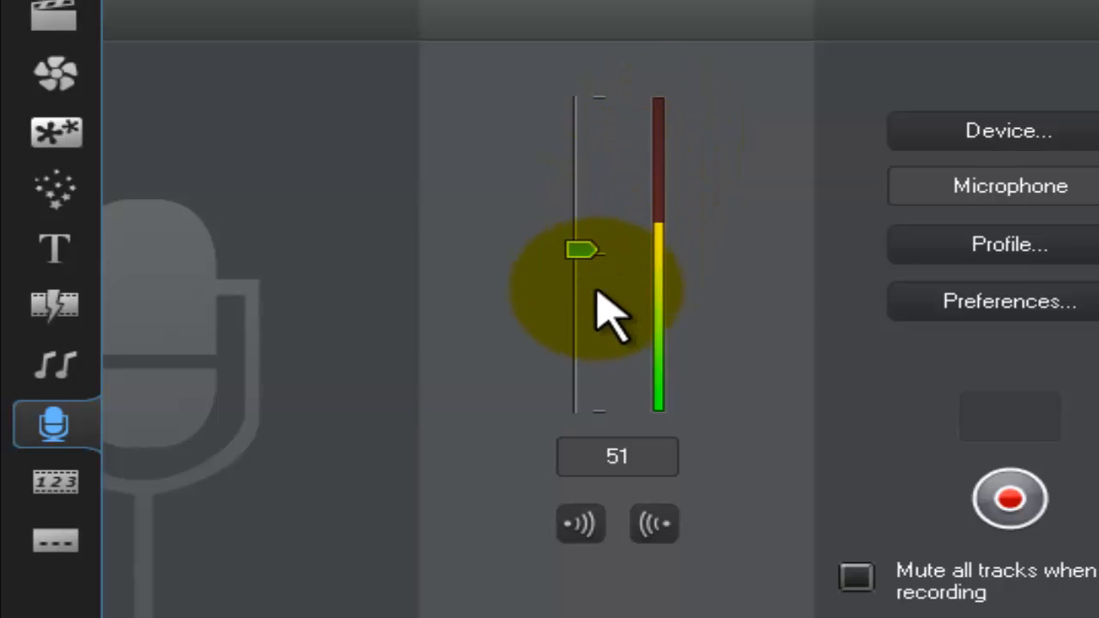
click(581, 250)
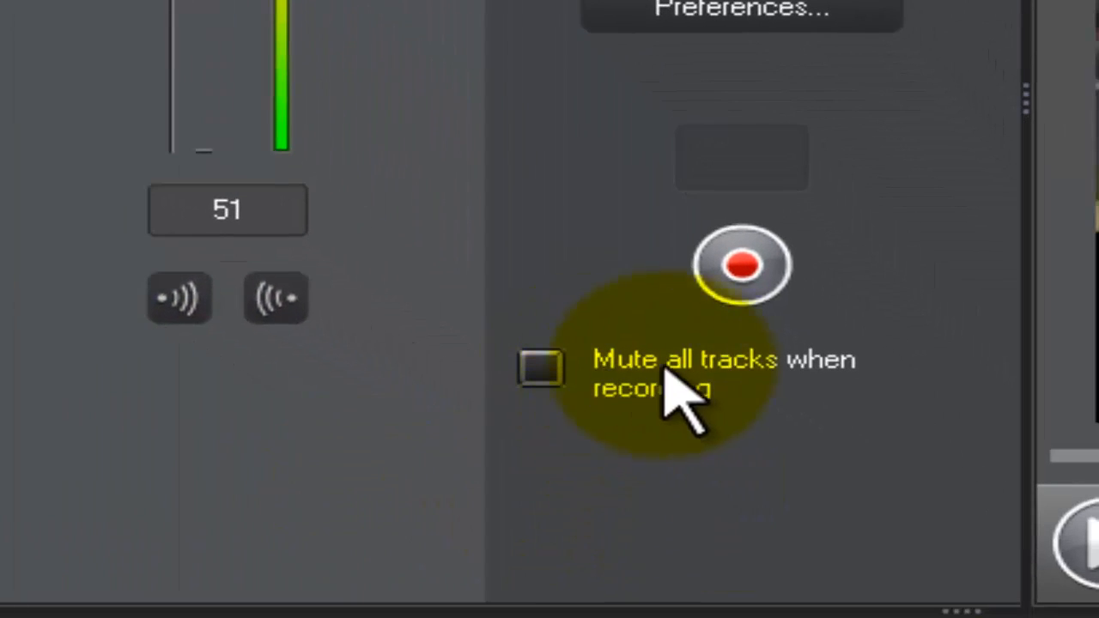
click(543, 369)
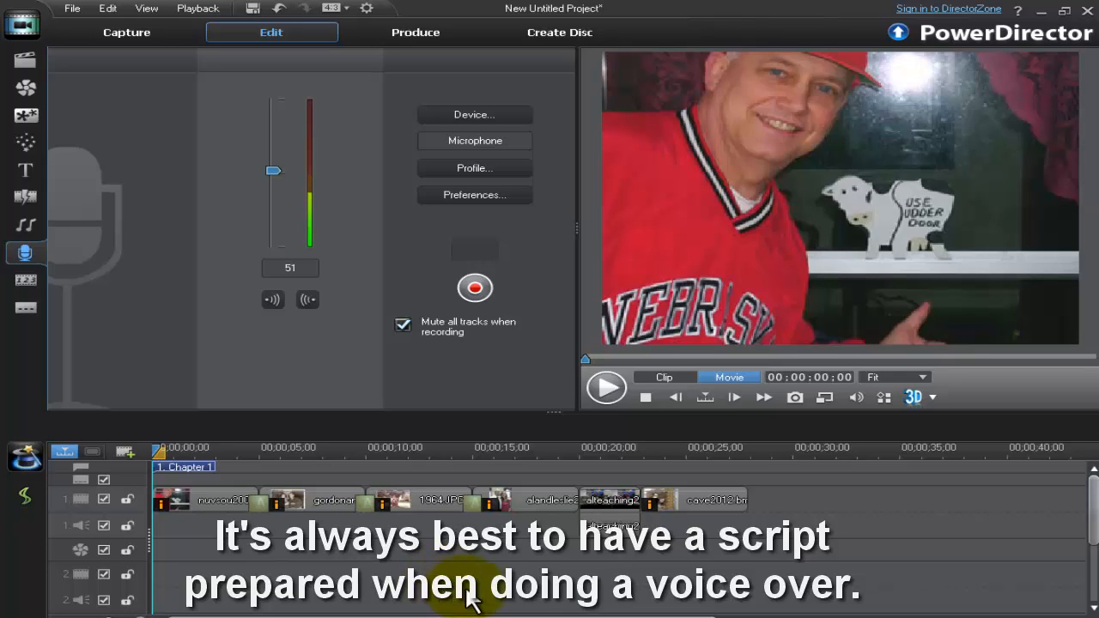
Record a microphone voice-over from the start of the slideshow through the last photo, stopping at 00;00;28;14.
click(475, 288)
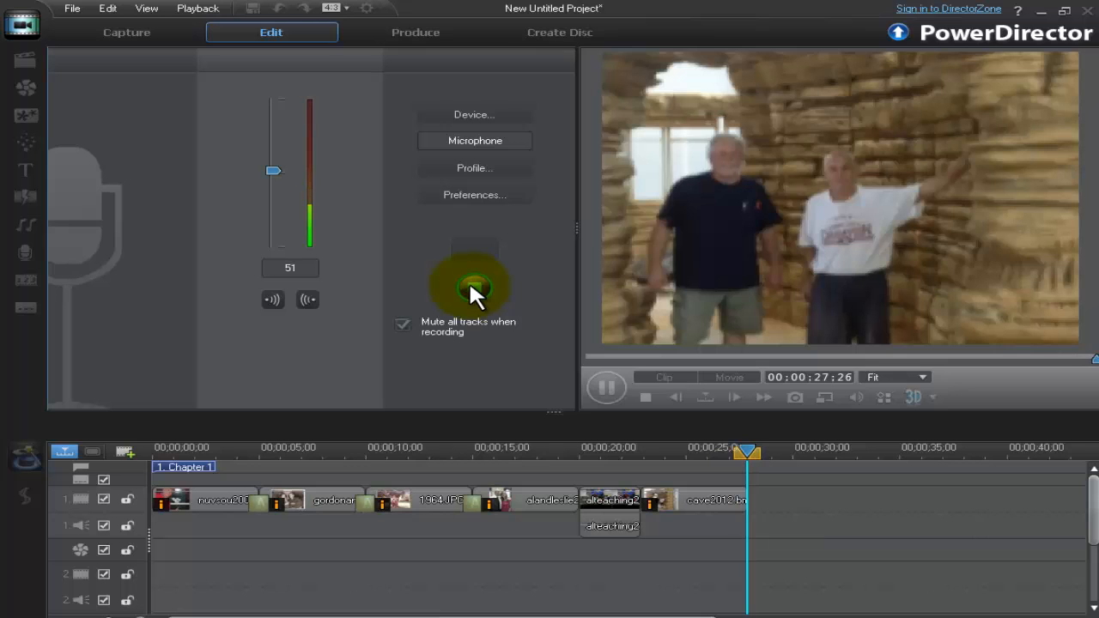
click(470, 284)
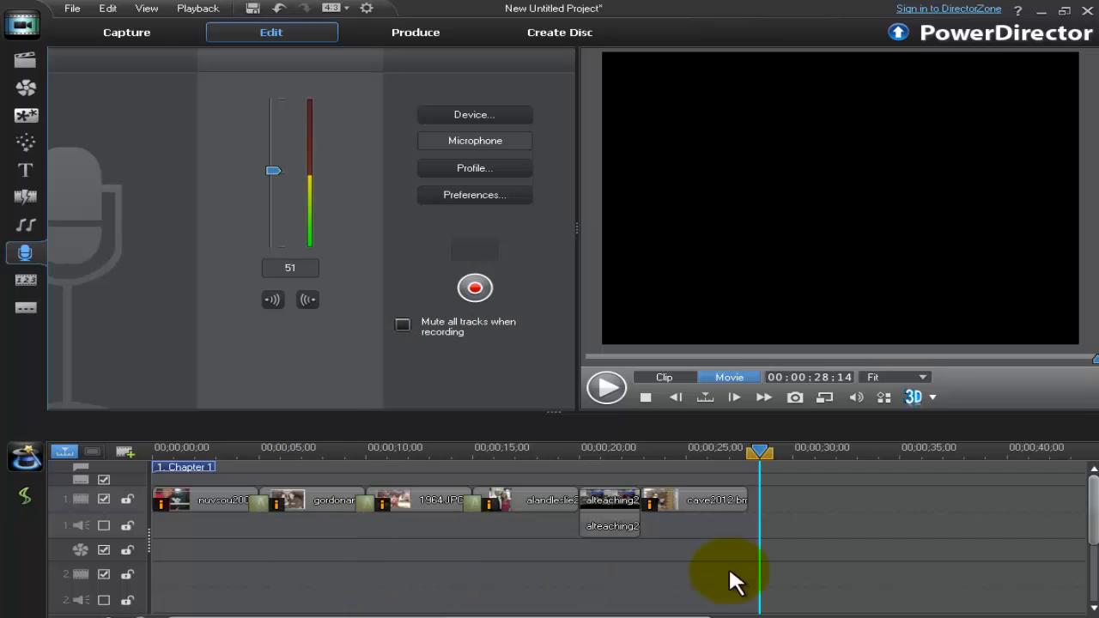
Move the recorded voice-over from the voice track to the start of the first audio track, overwriting the audio there, and play the result.
drag(1095, 511, 1094, 569)
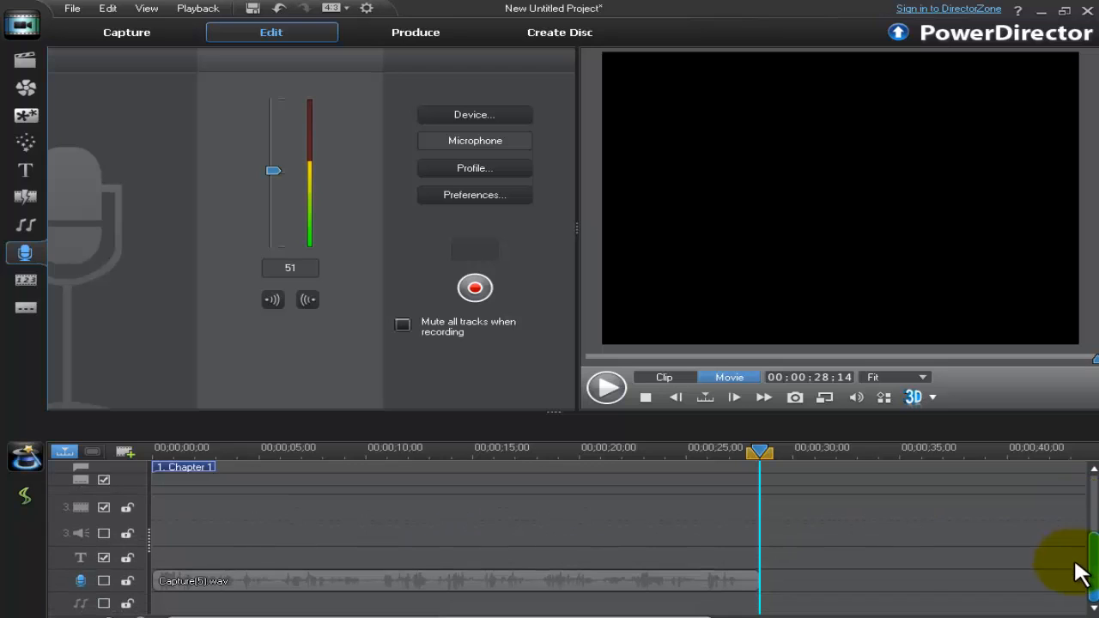
click(290, 586)
drag(359, 587, 359, 545)
drag(490, 565, 491, 541)
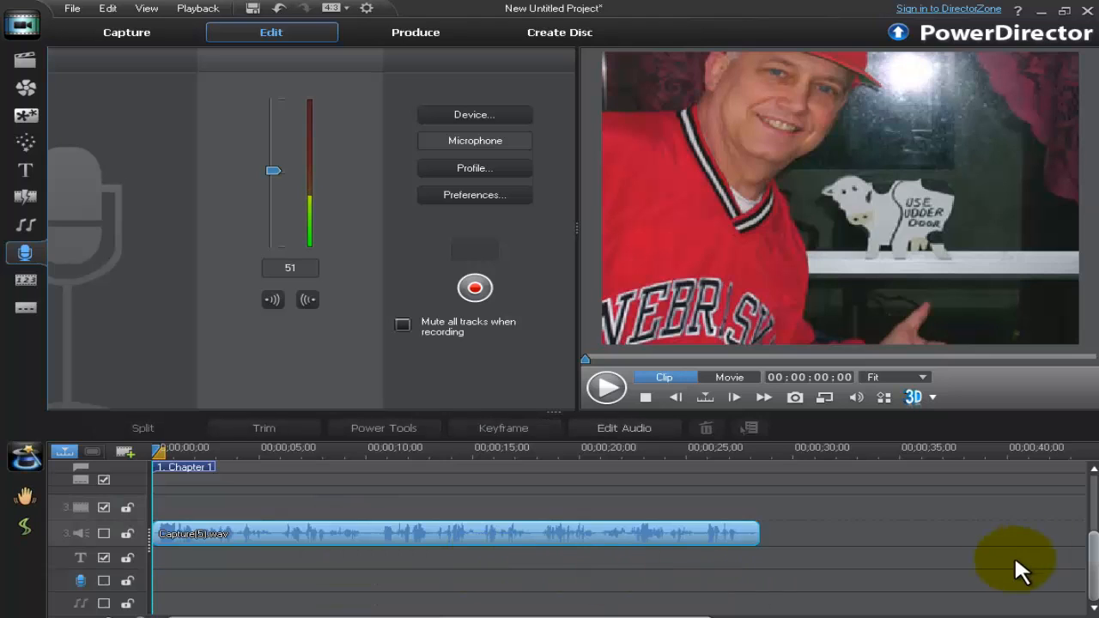
mouse_move(1092, 558)
mouse_down()
mouse_move(1092, 503)
mouse_move(1091, 541)
mouse_up()
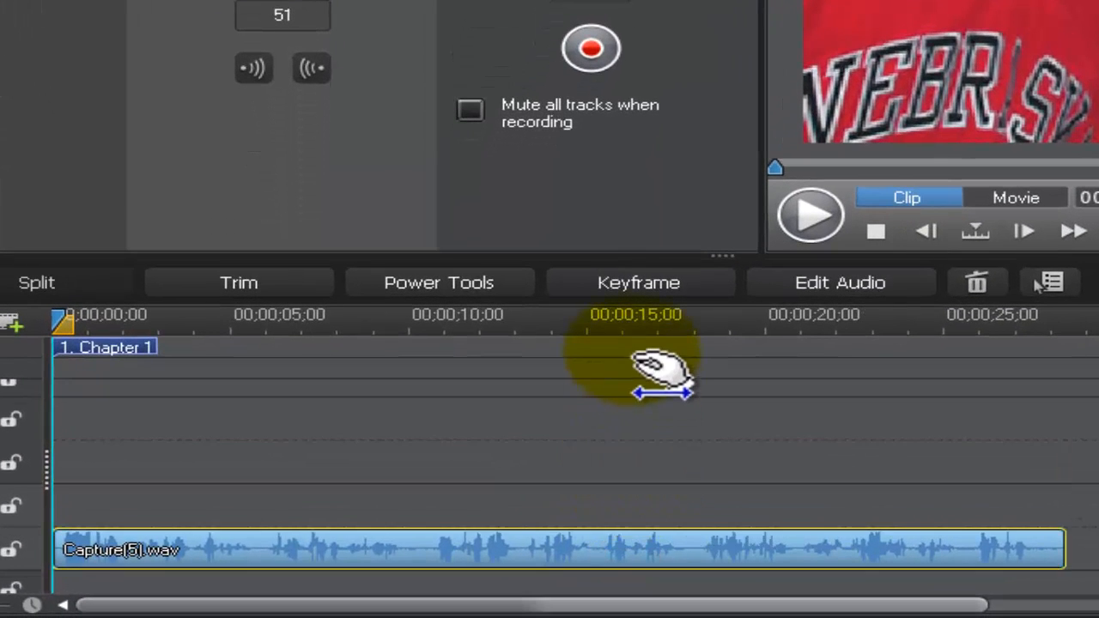
scroll(518, 477, up, 1)
scroll(662, 365, up, 1)
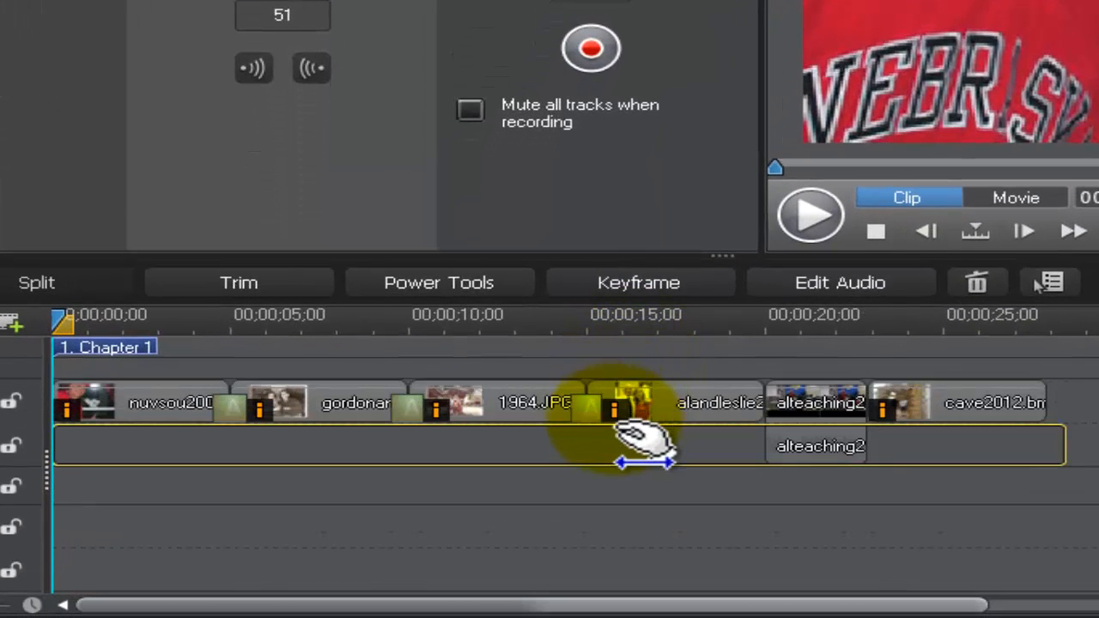
drag(615, 420, 614, 419)
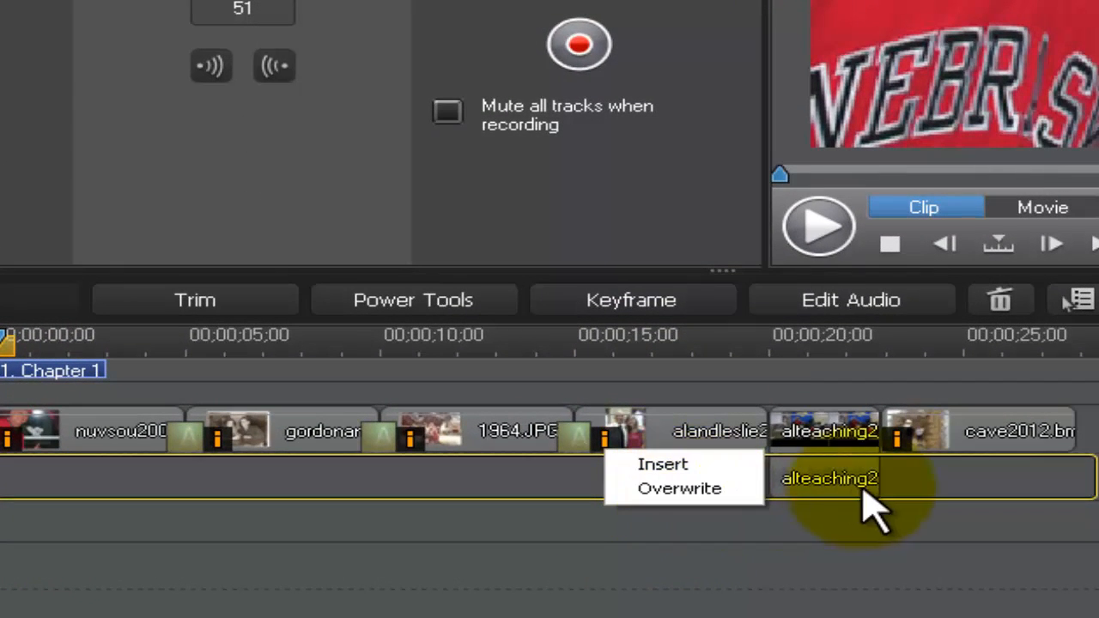
click(680, 488)
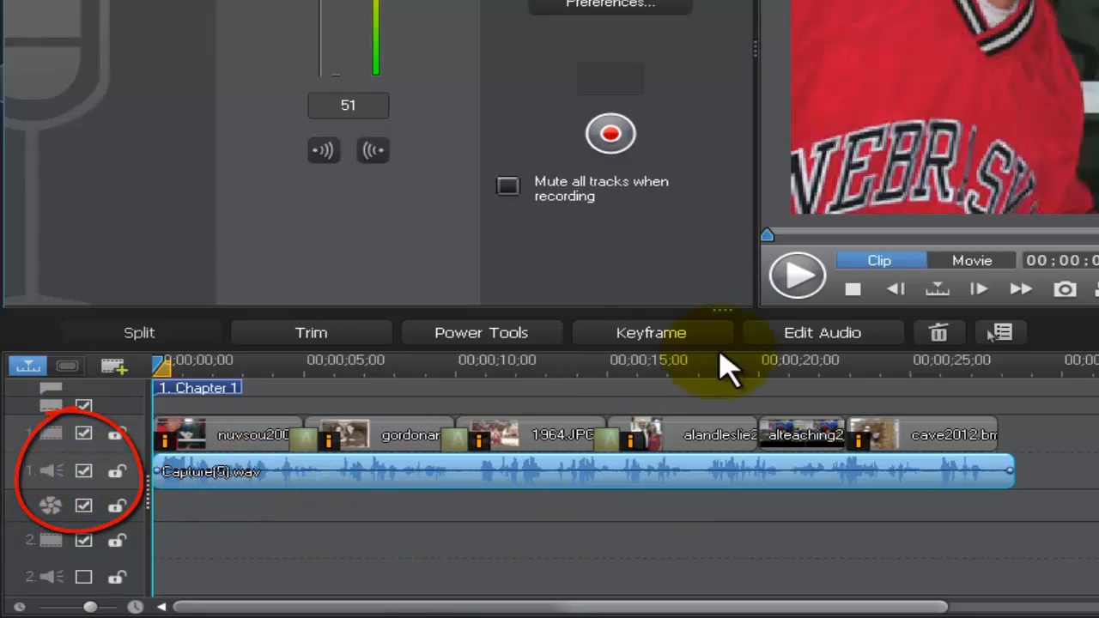
click(796, 284)
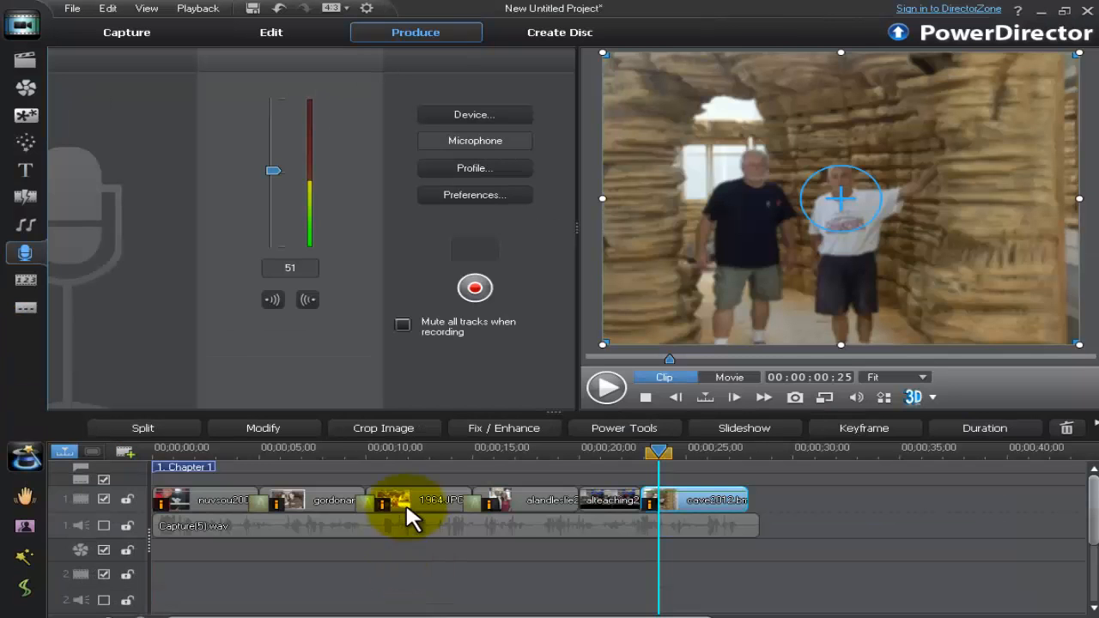